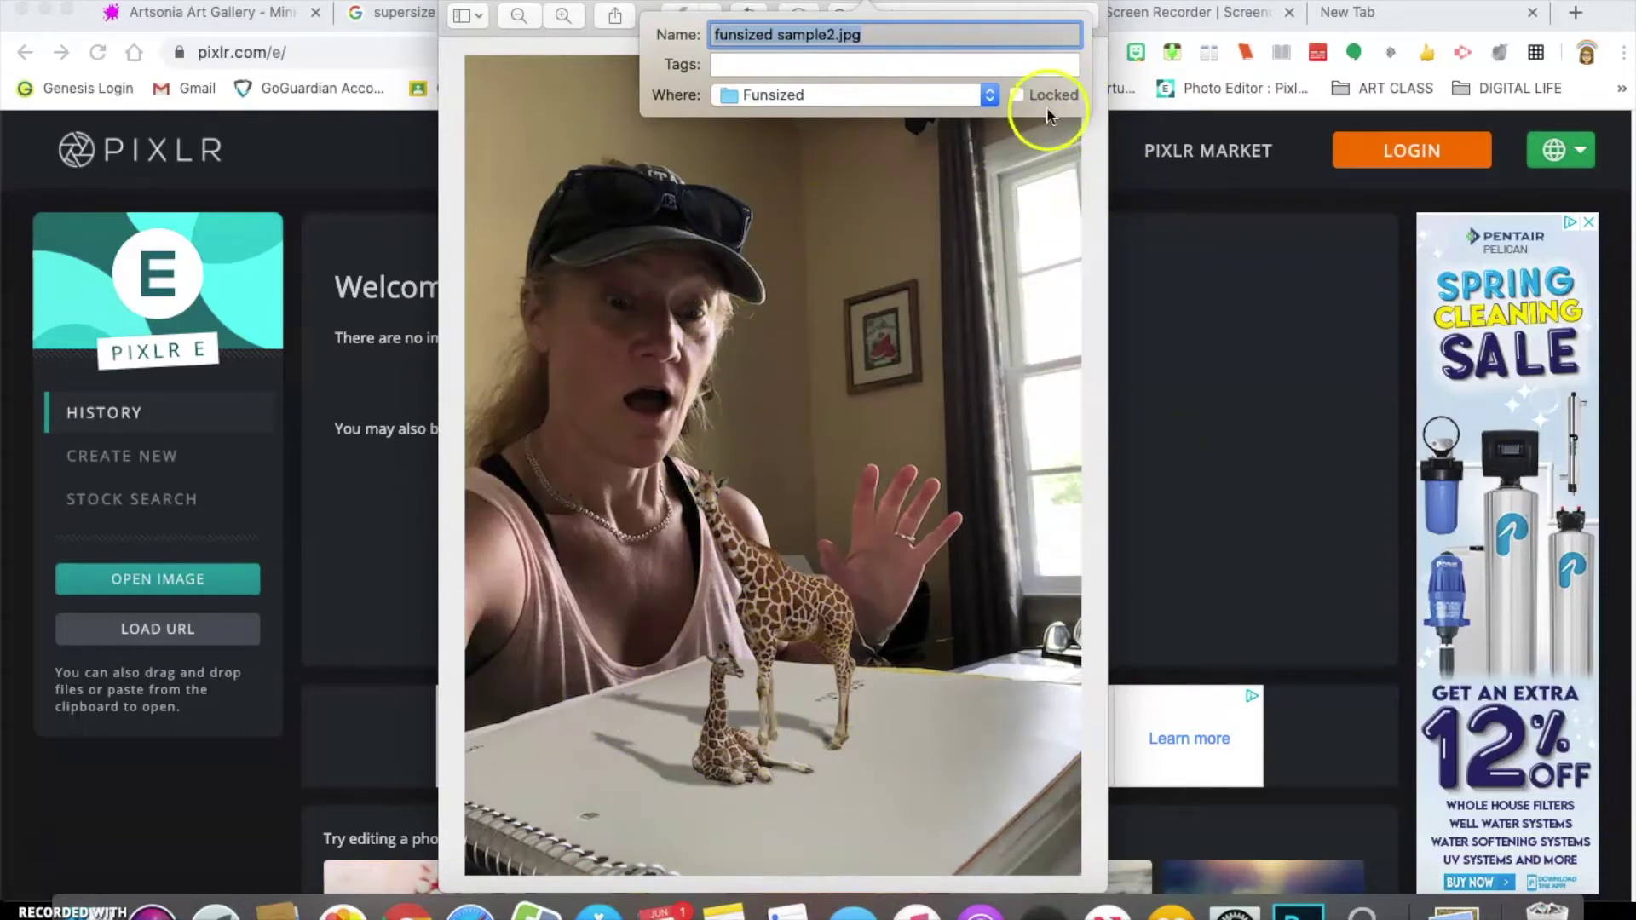
Save the giraffe-on-notebook composite as funsized sample2.jpg in the Funsized folder.
key(Return)
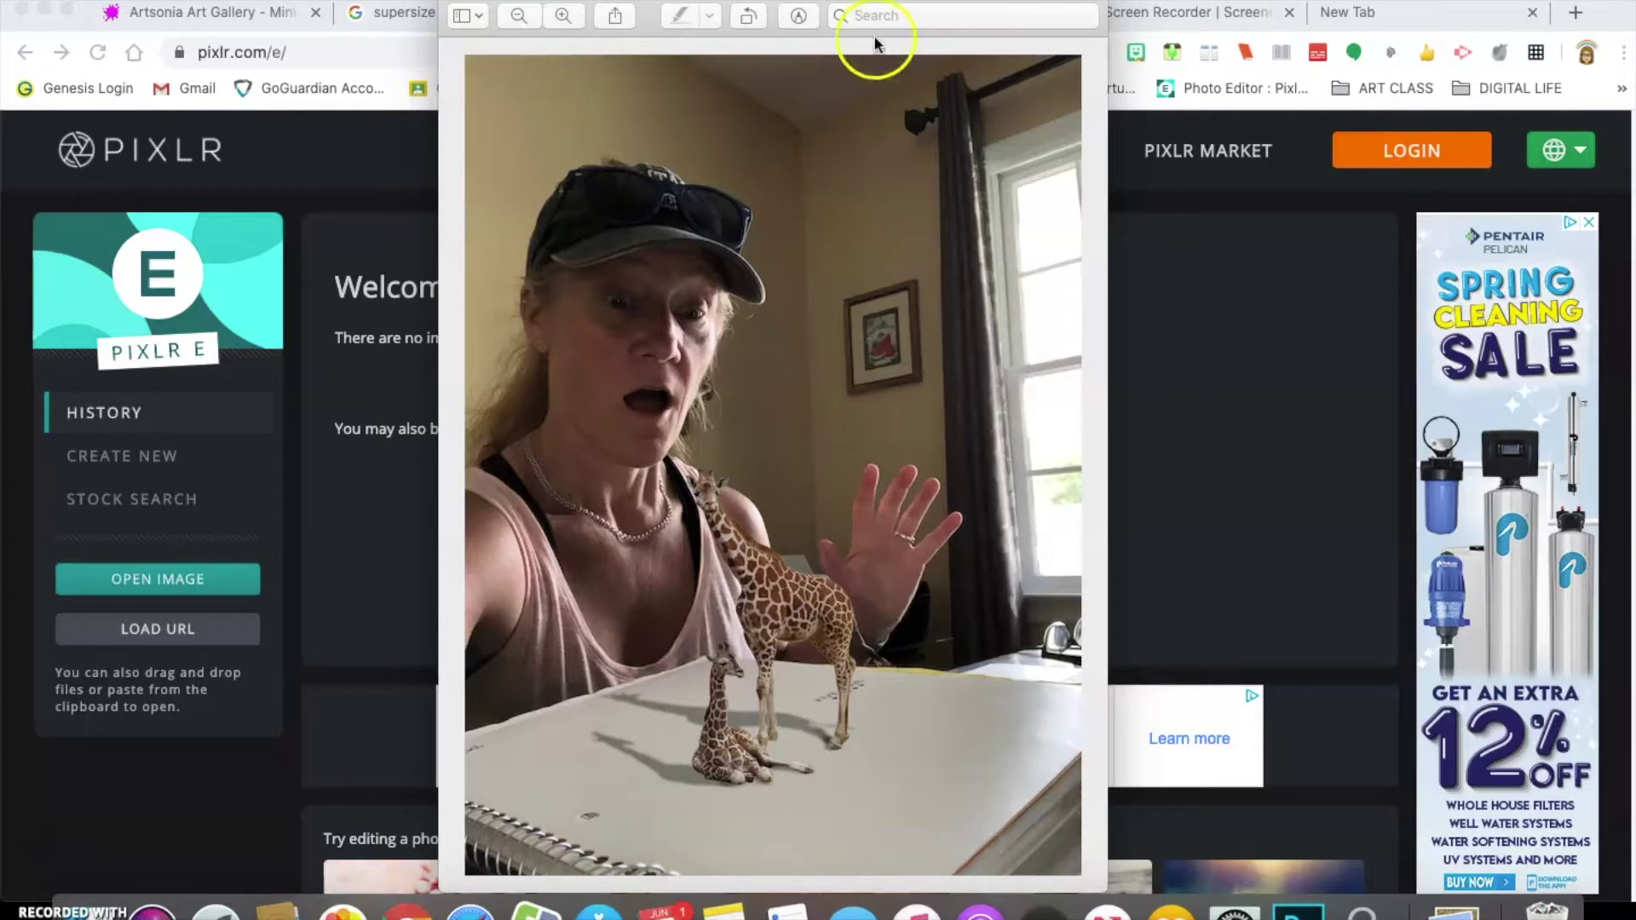
Close the saved giraffe photo and scroll down the Artsonia Mini-Me student gallery.
click(440, 12)
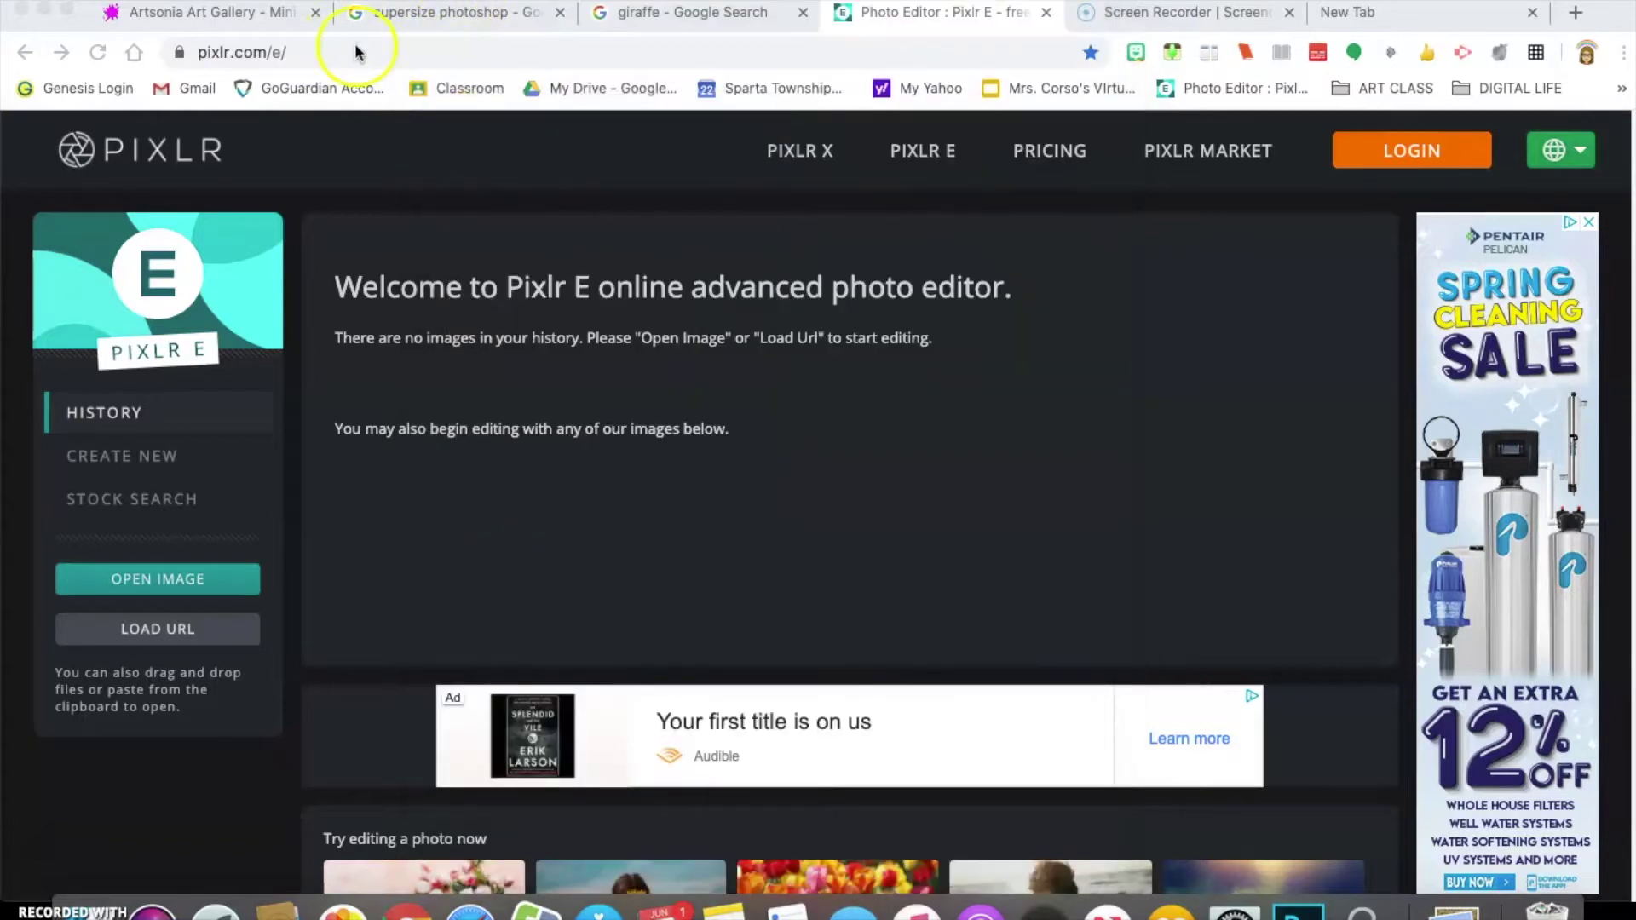
click(230, 15)
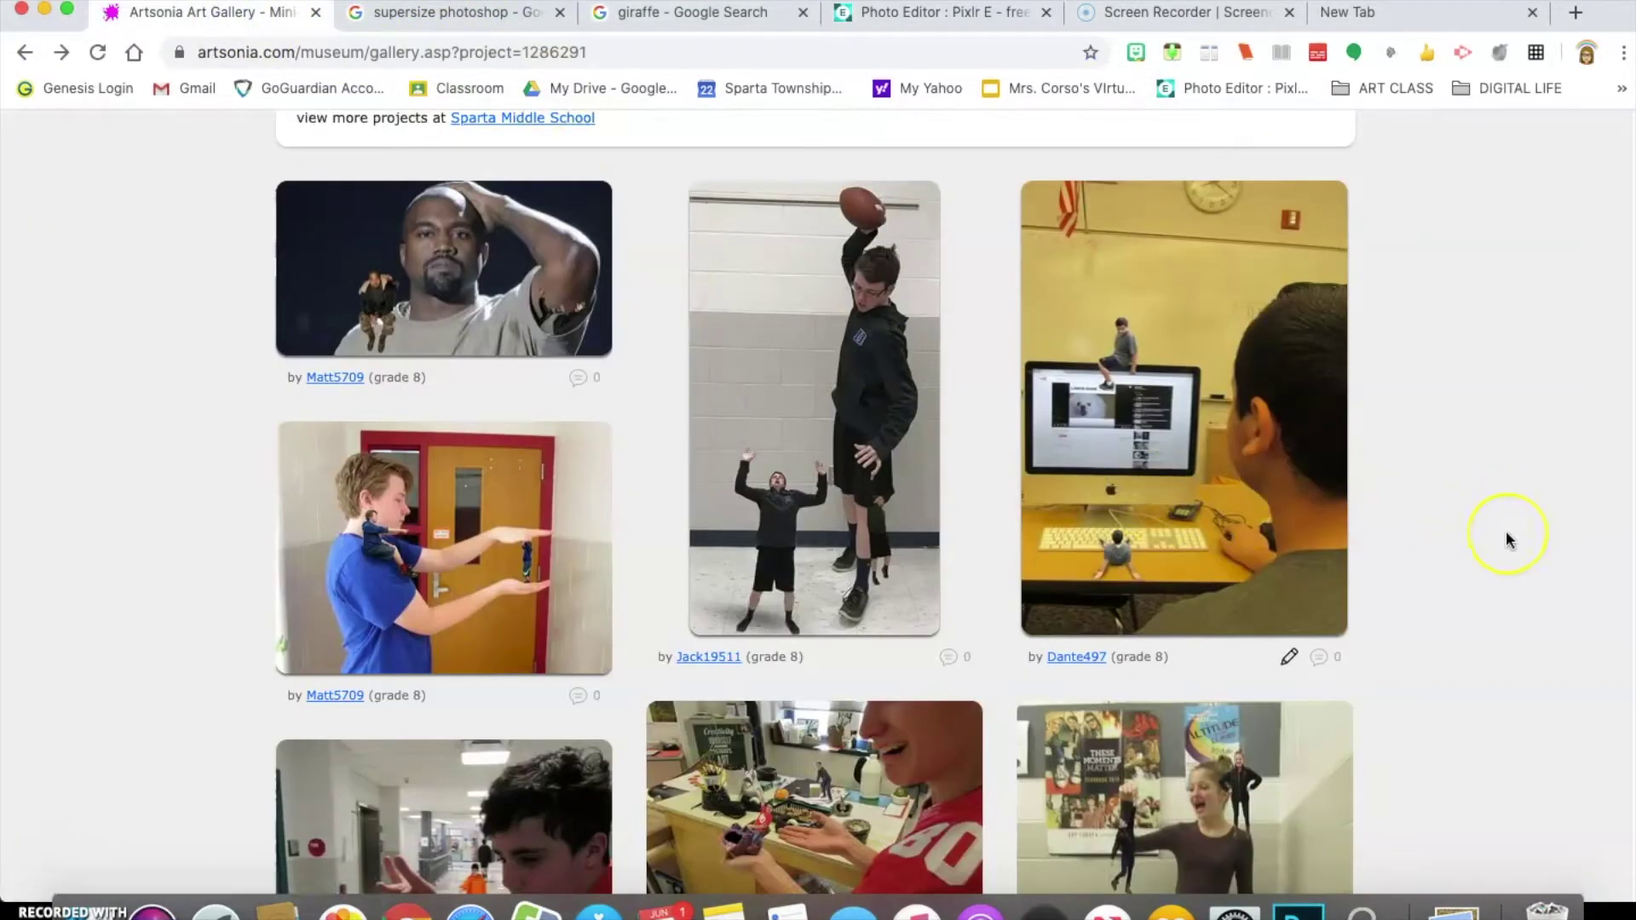
scroll(1507, 535, down, 6)
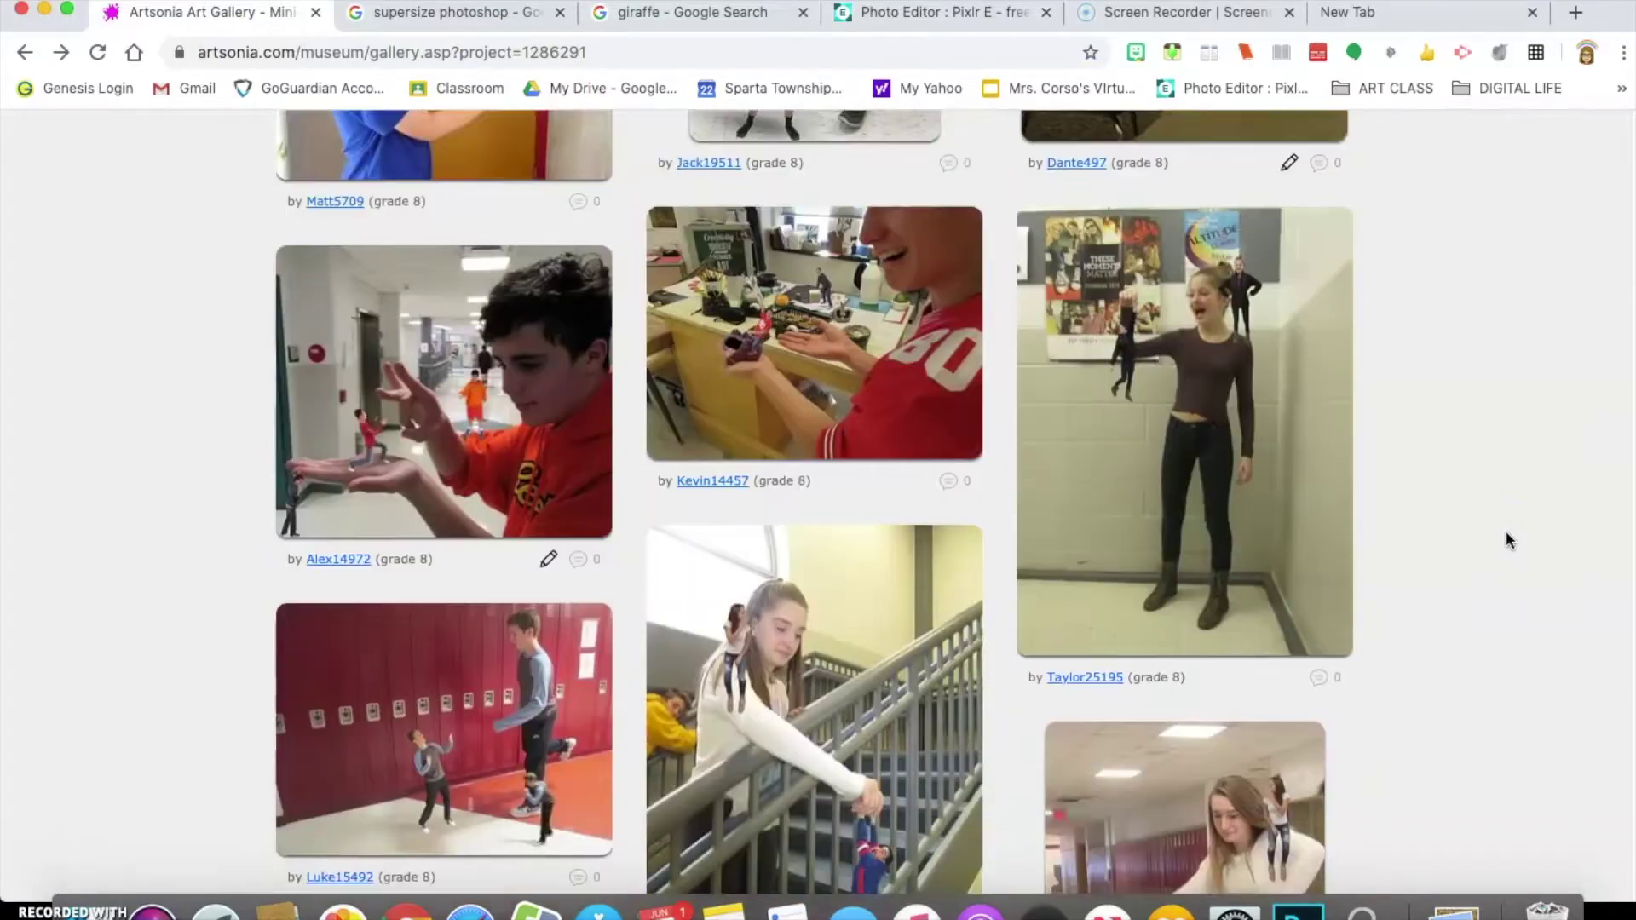
scroll(1507, 539, down, 6)
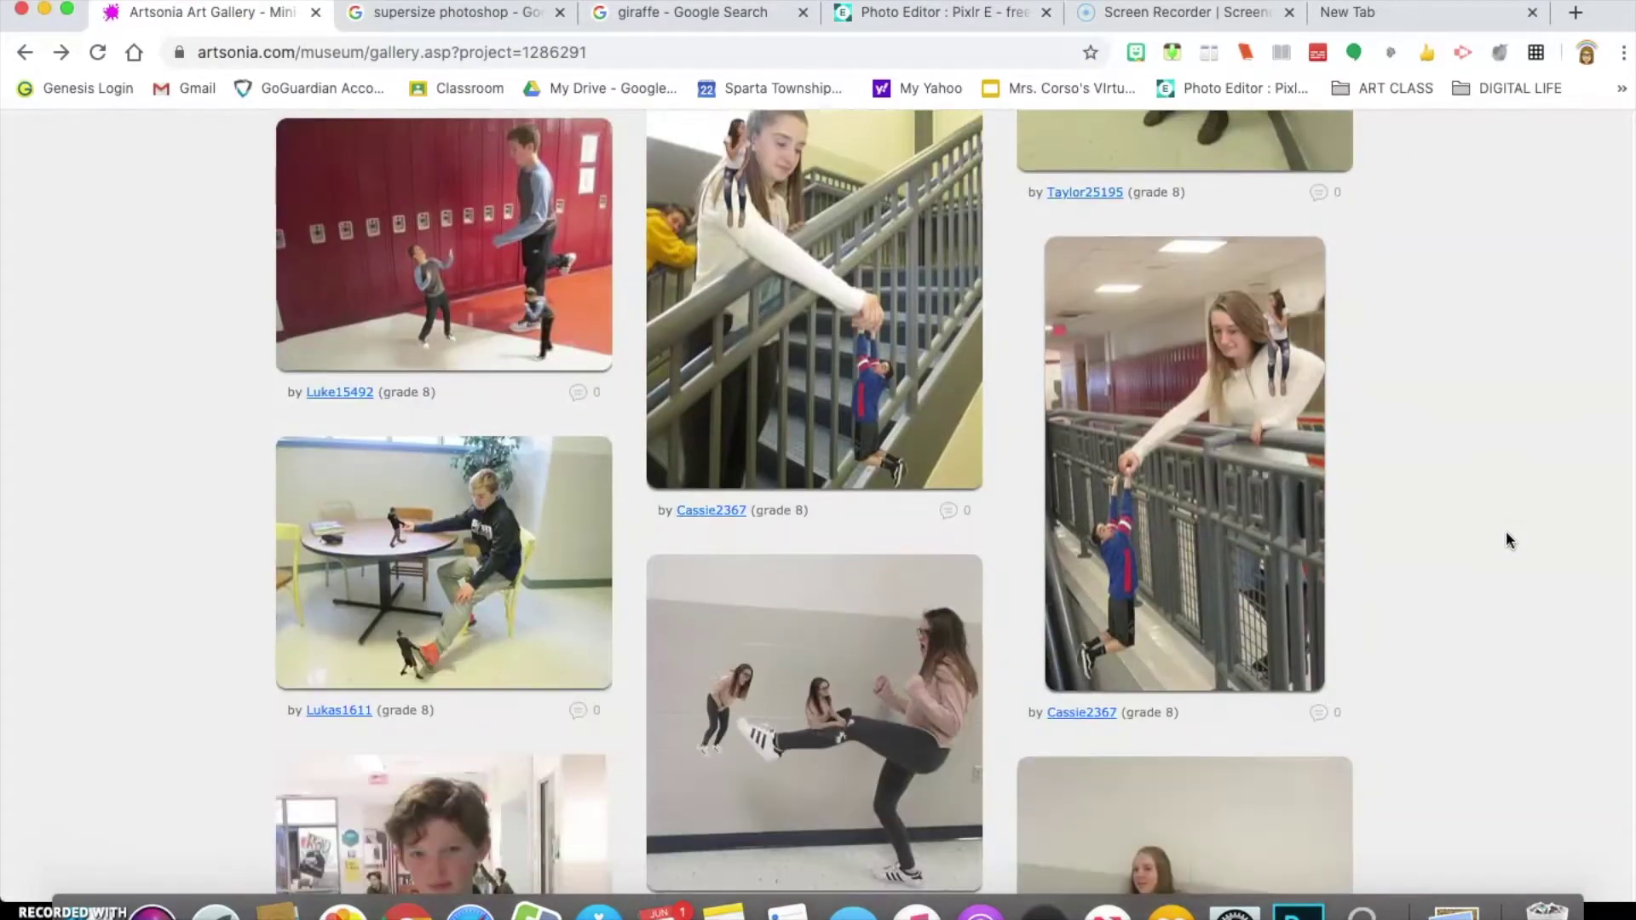
scroll(1507, 537, down, 4)
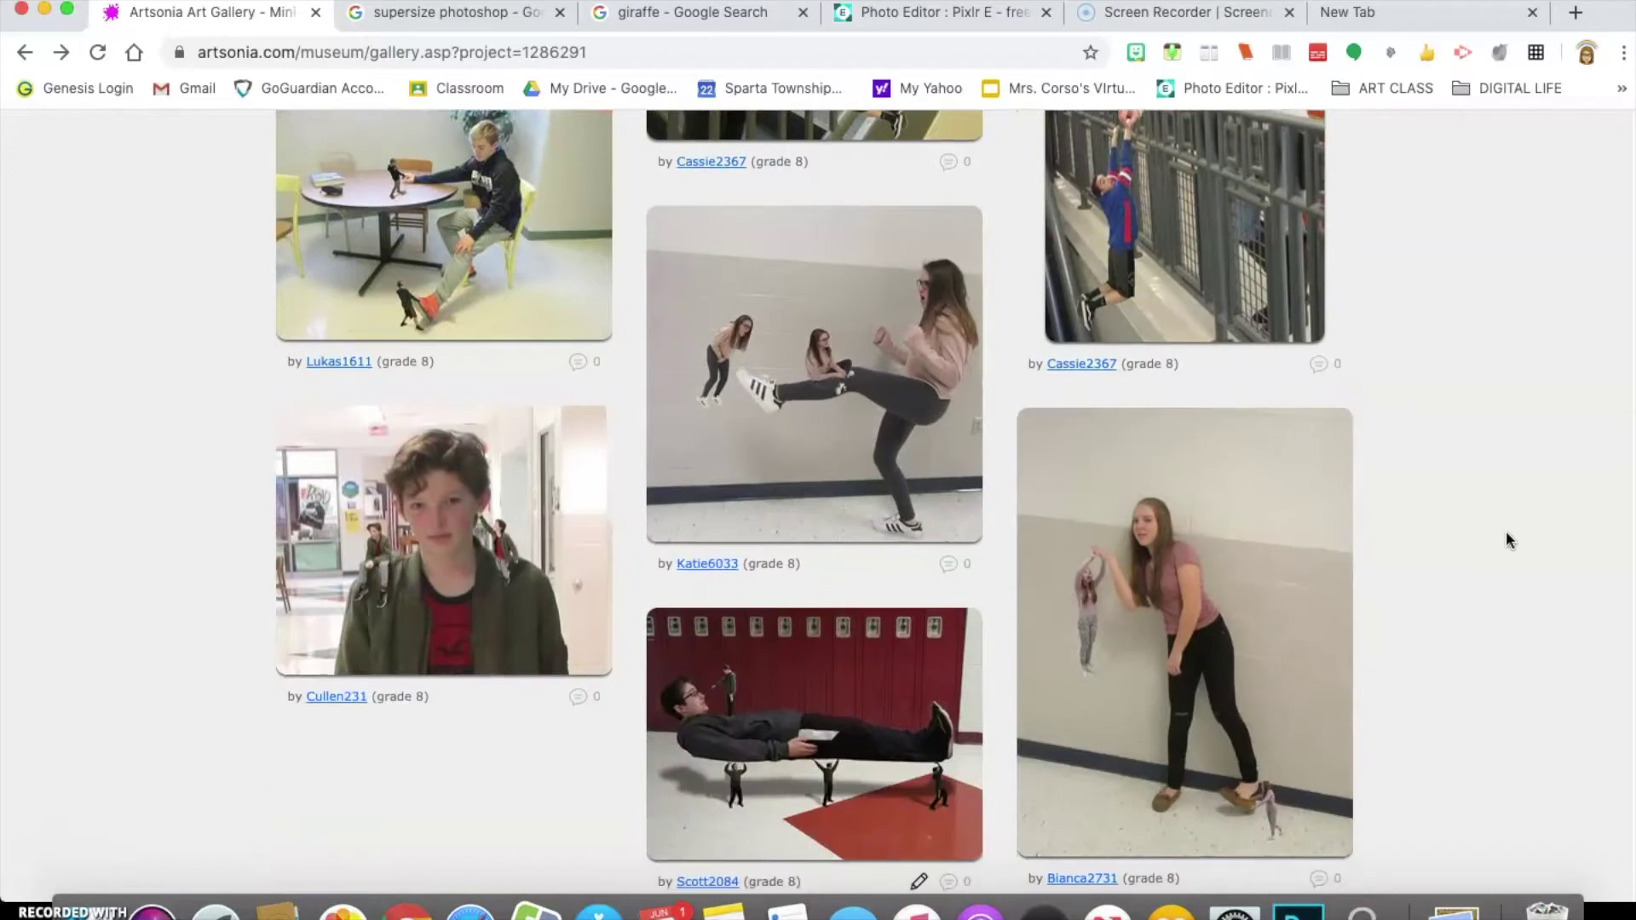
scroll(1506, 539, down, 1)
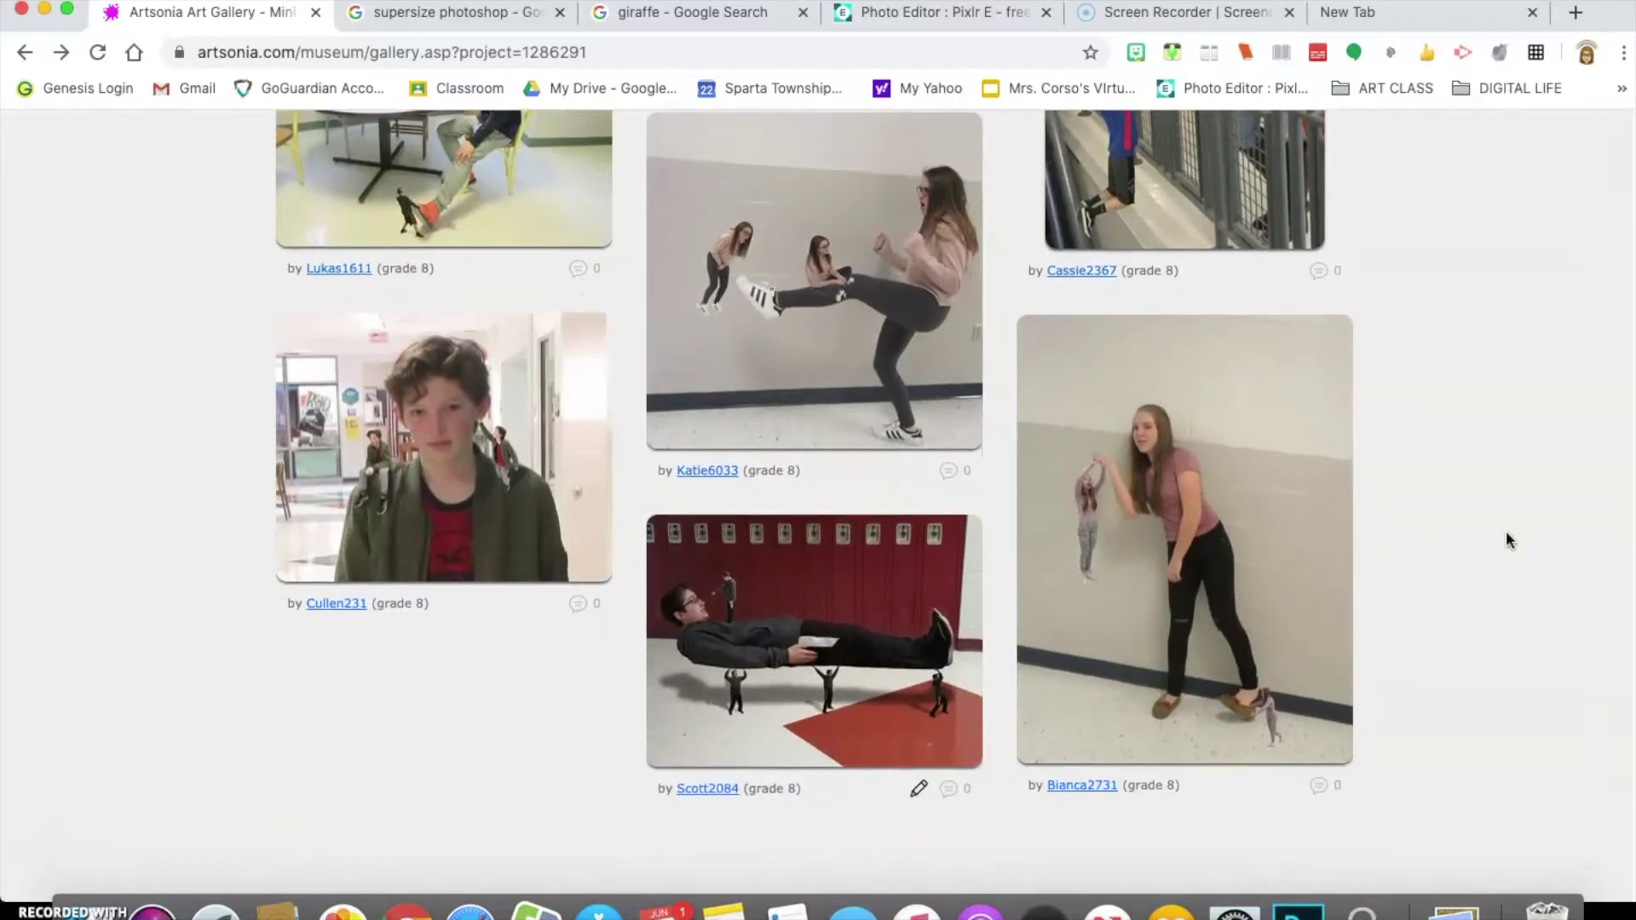
scroll(1507, 538, down, 1)
Scroll back through the grade 8 Mini-Me example photos of students with miniature figures.
scroll(1506, 538, up, 3)
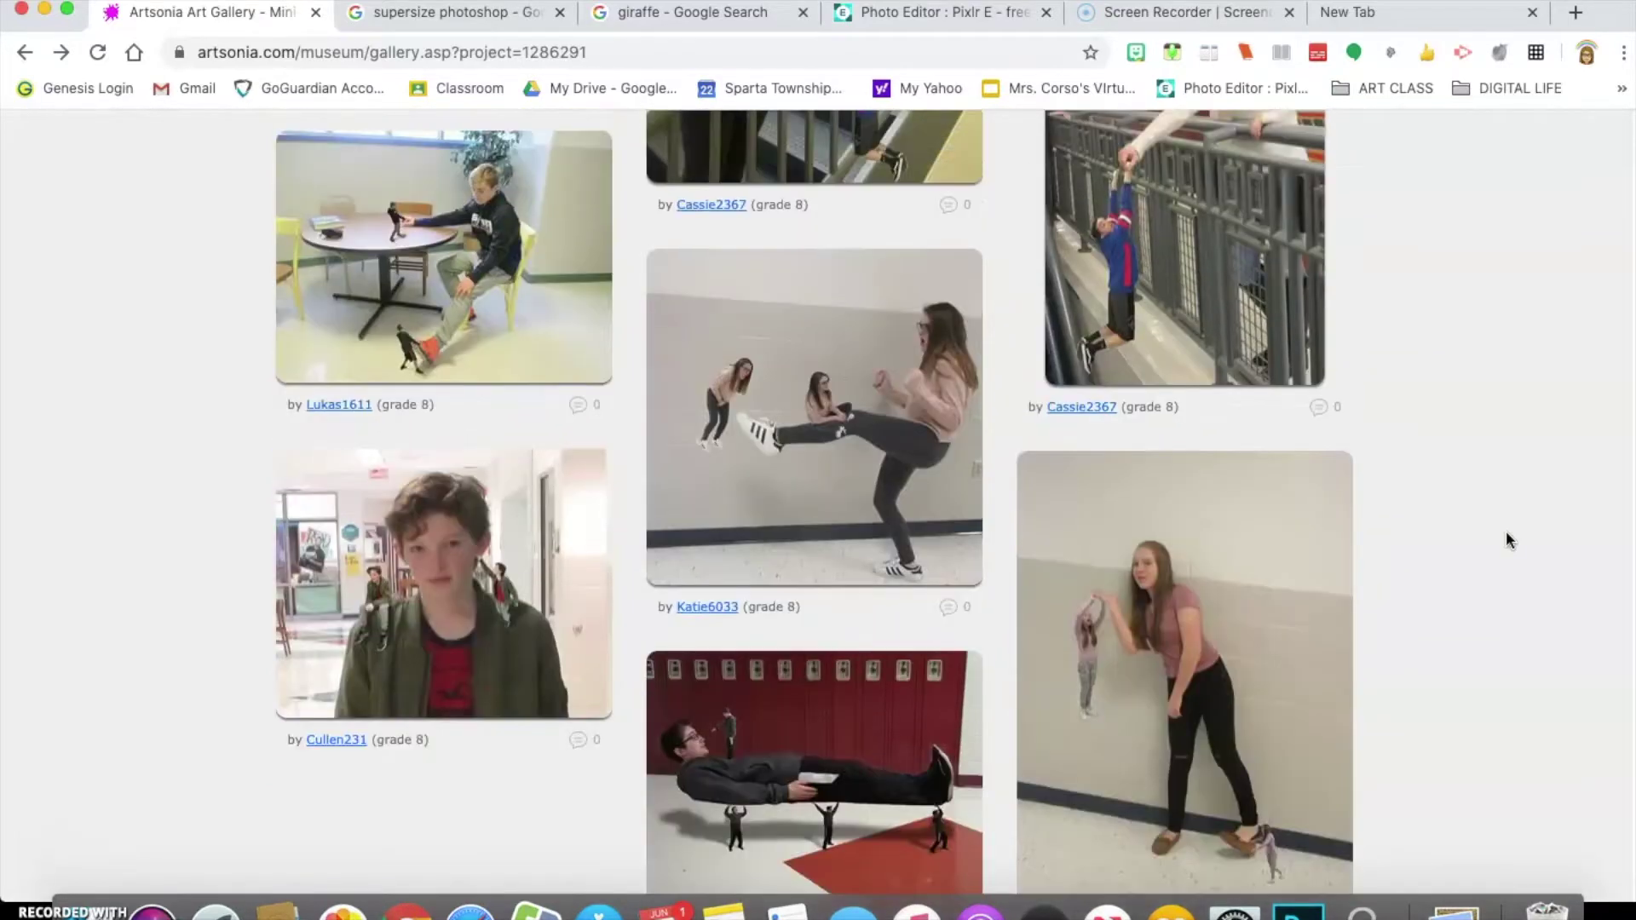
scroll(1506, 539, up, 2)
scroll(1507, 539, up, 5)
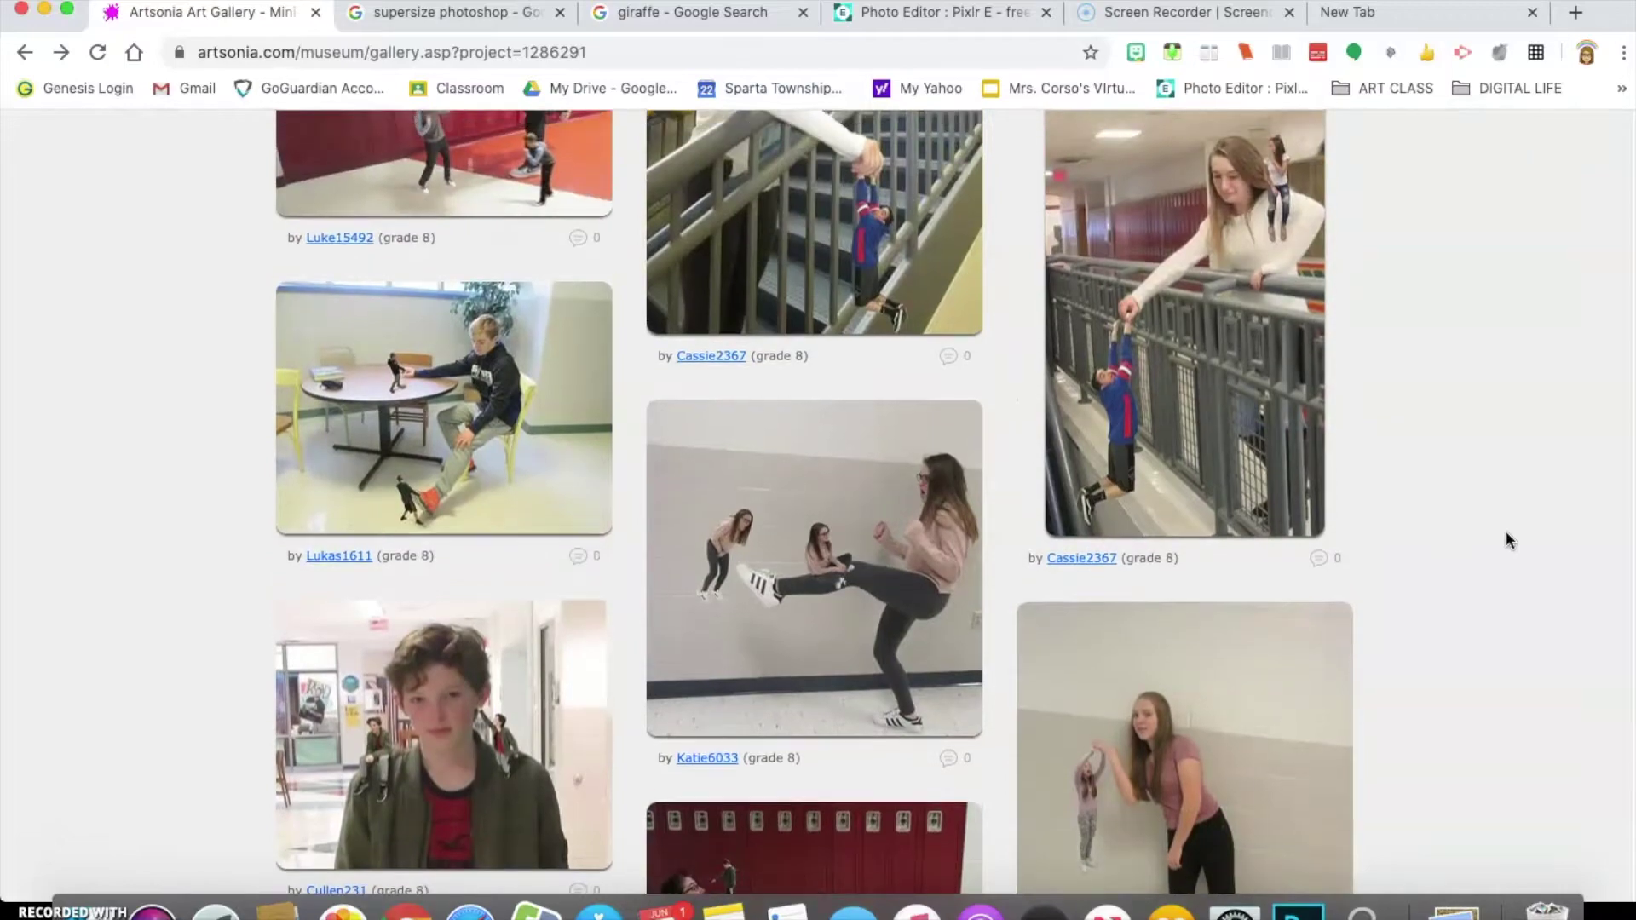
scroll(1506, 540, up, 6)
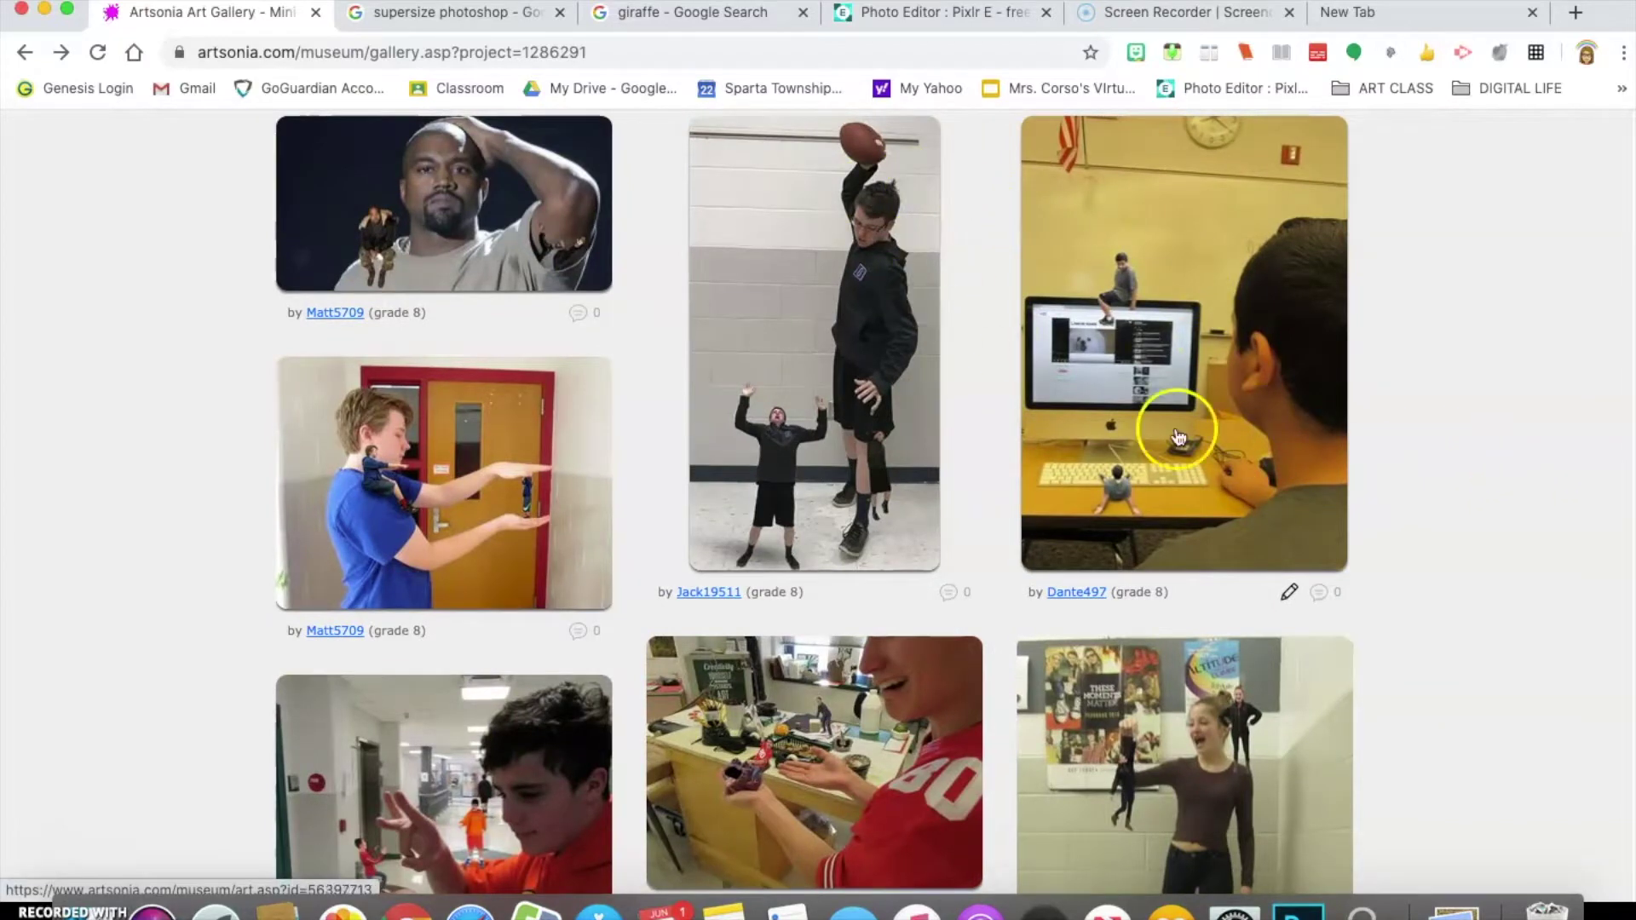
scroll(1154, 409, up, 3)
scroll(1023, 522, down, 3)
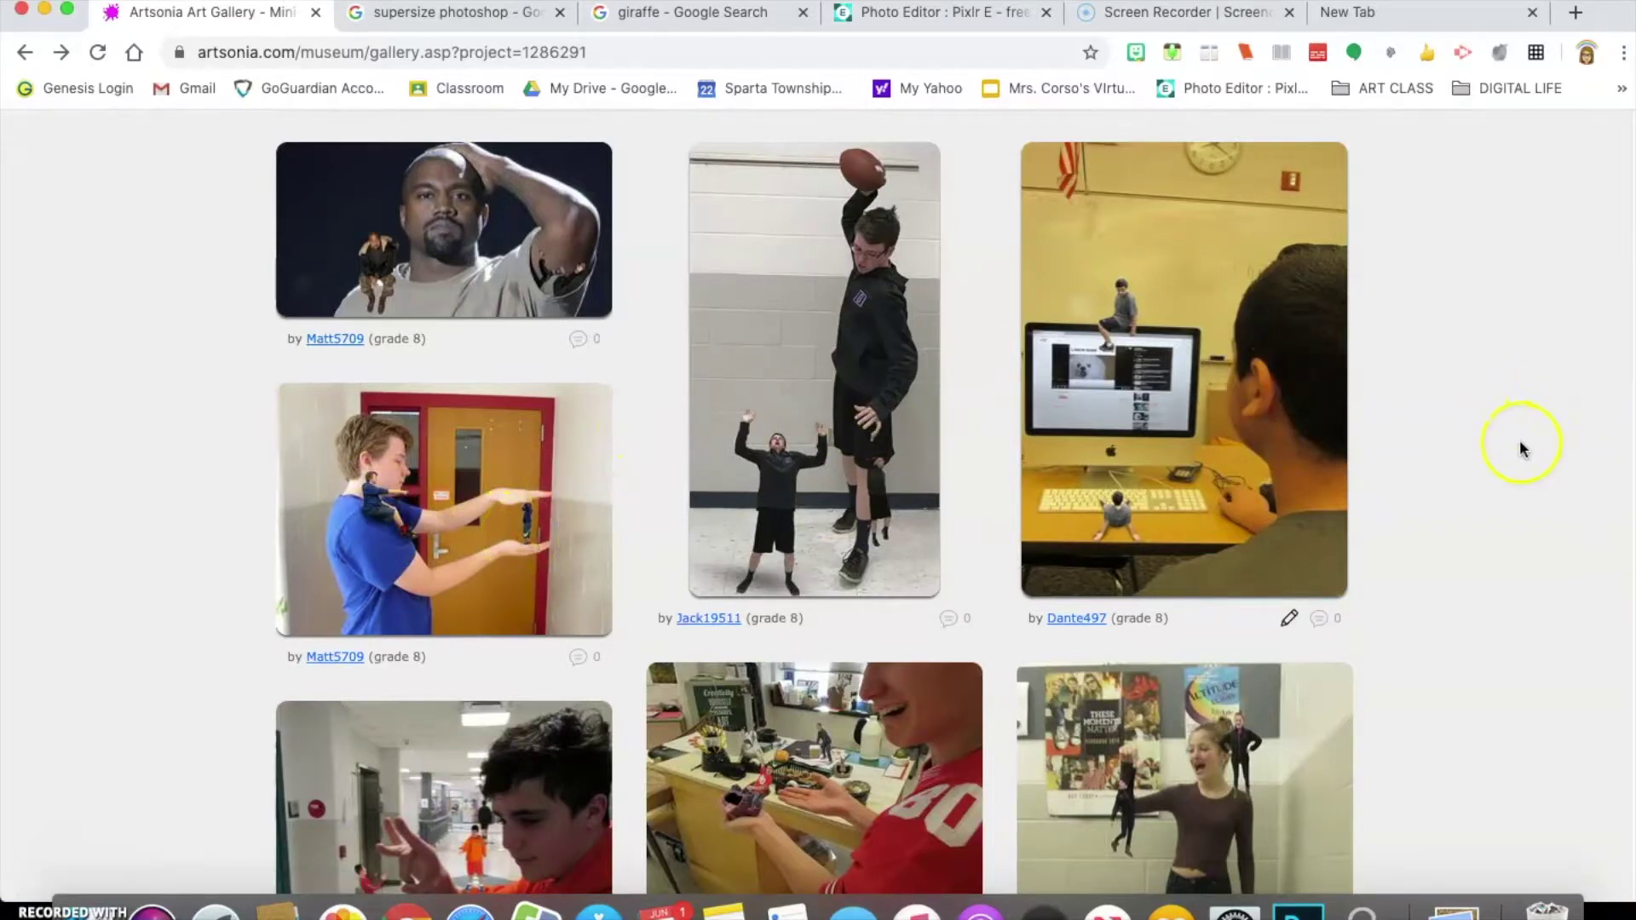
scroll(1516, 445, down, 1)
scroll(1516, 630, down, 3)
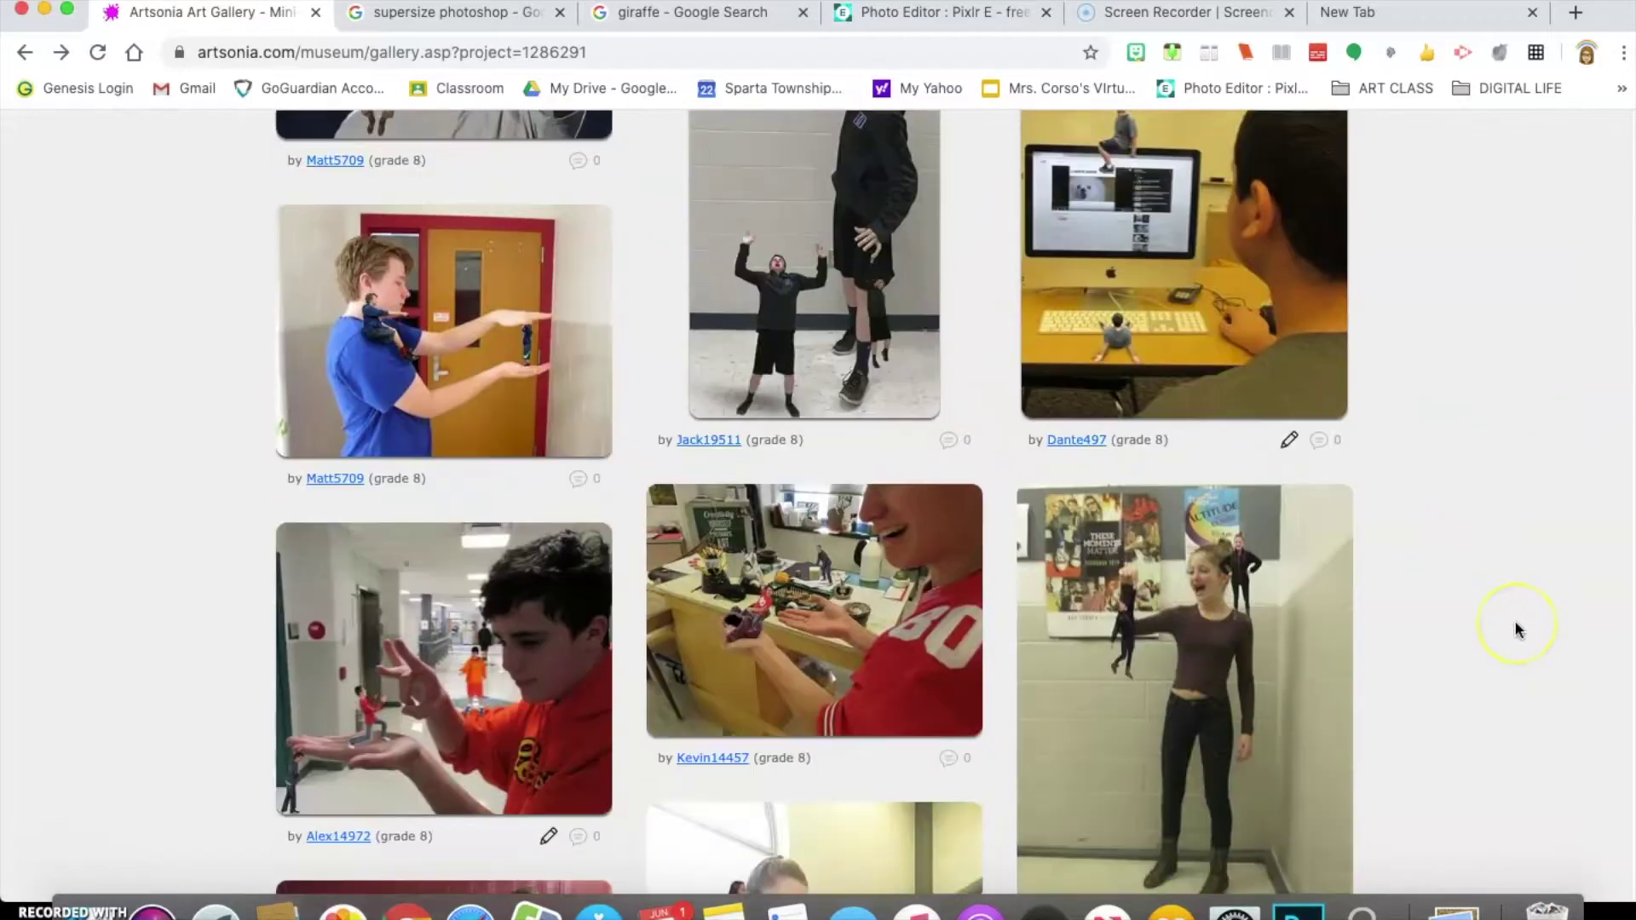
scroll(1517, 630, down, 1)
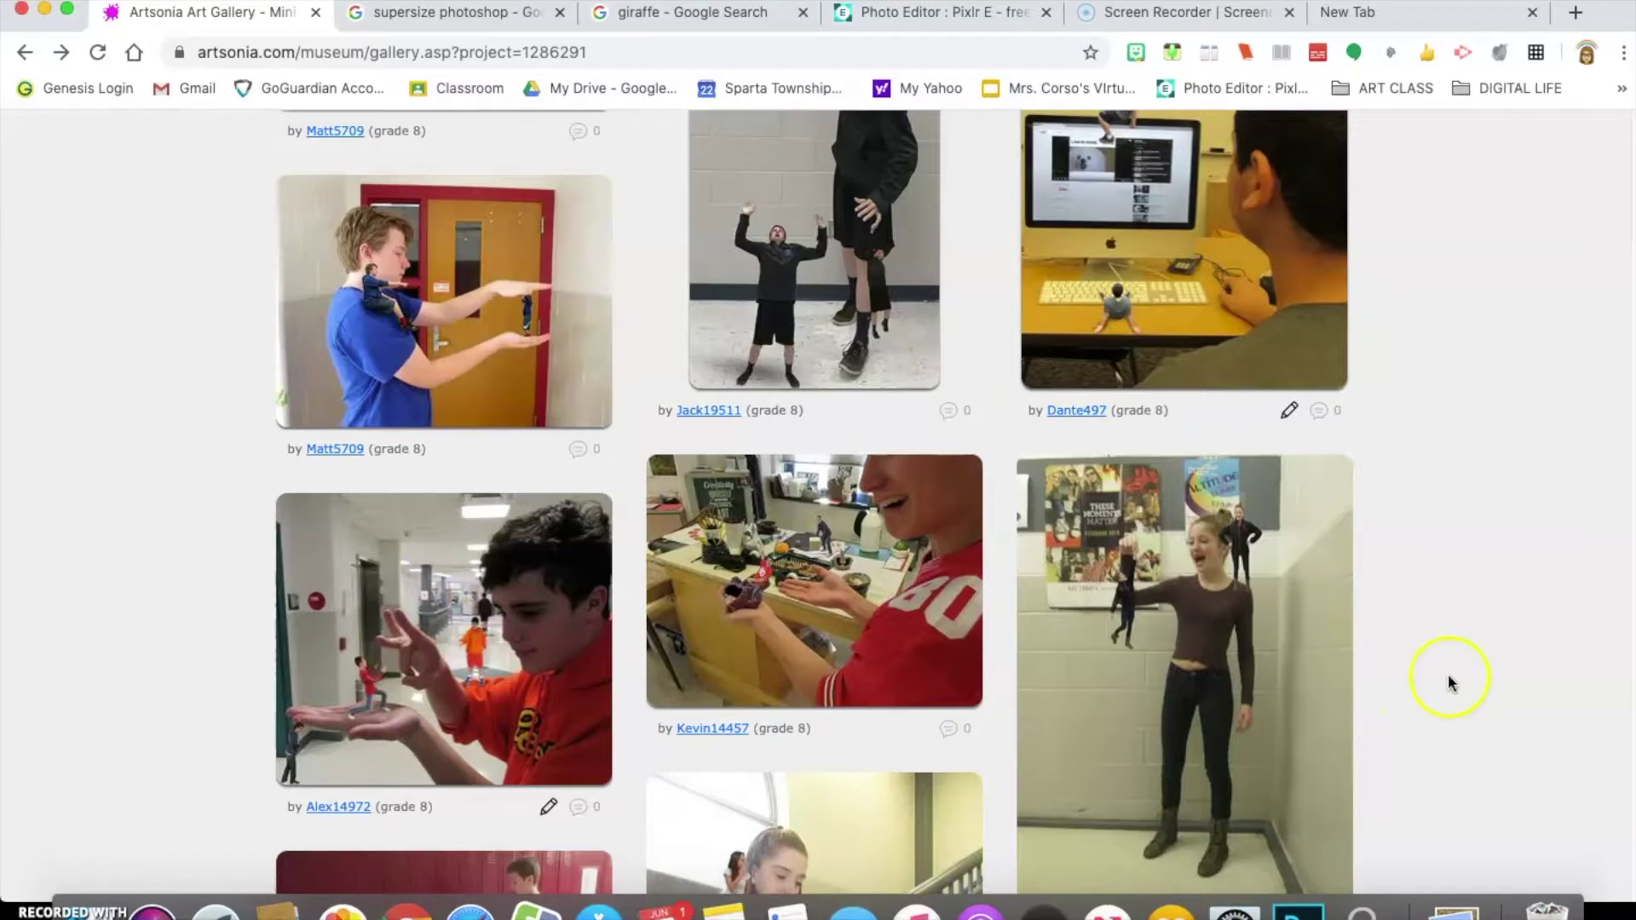
scroll(1476, 620, down, 5)
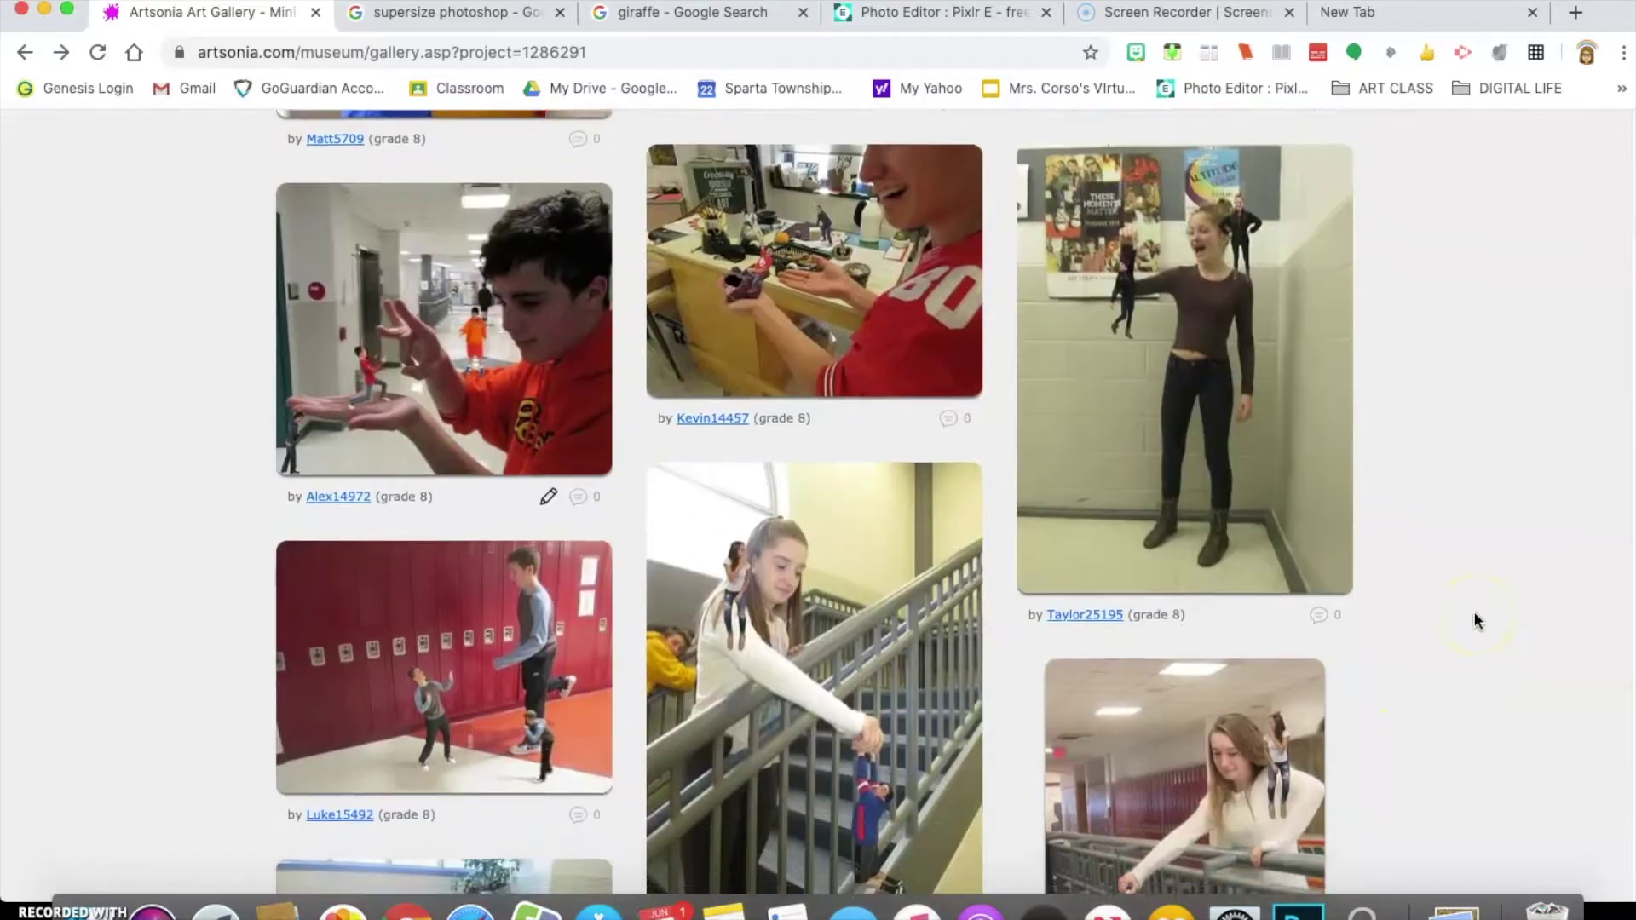
scroll(1476, 620, down, 7)
scroll(1476, 620, down, 1)
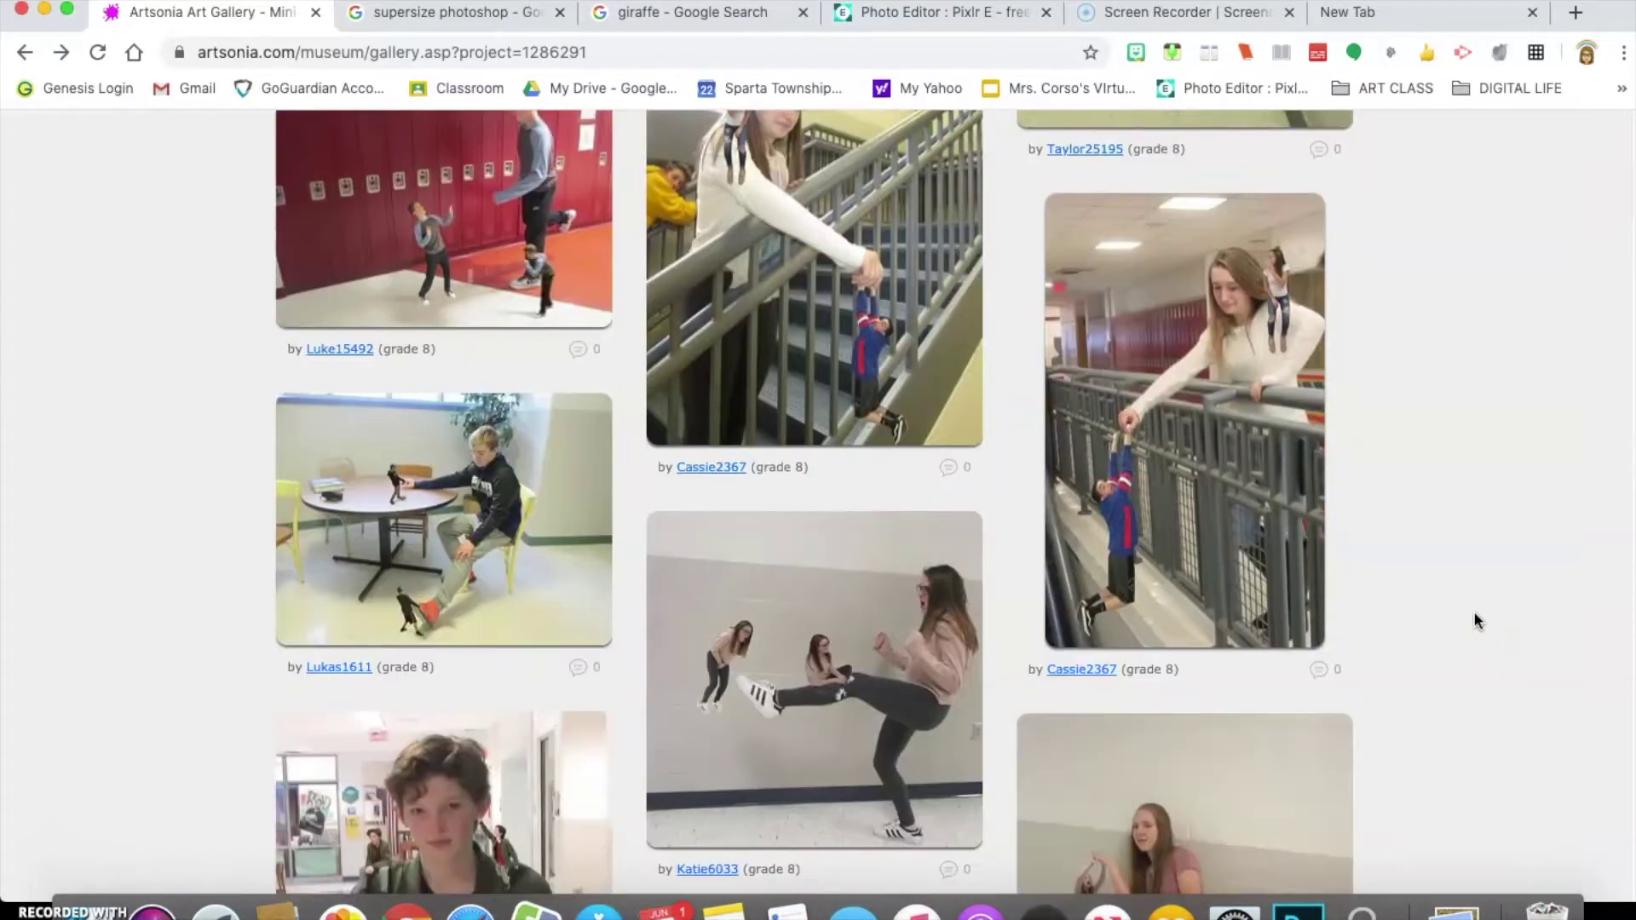
scroll(1474, 611, up, 10)
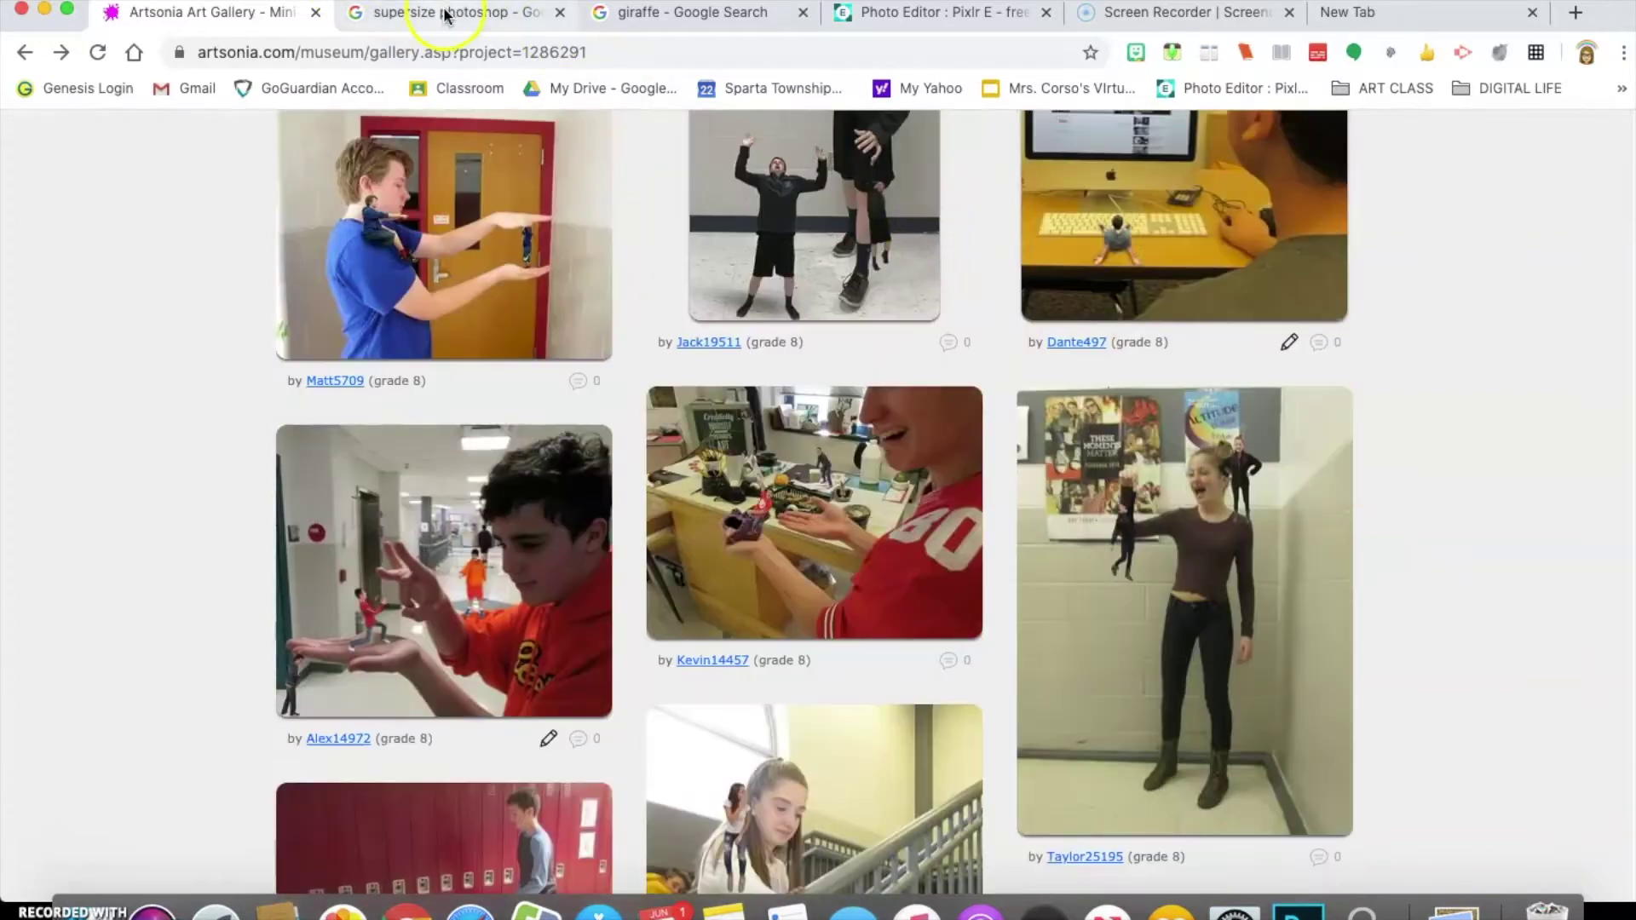
Browse the 'supersize photoshop' Google Images results, including the photographer beside his giant dog.
click(445, 15)
scroll(904, 460, up, 7)
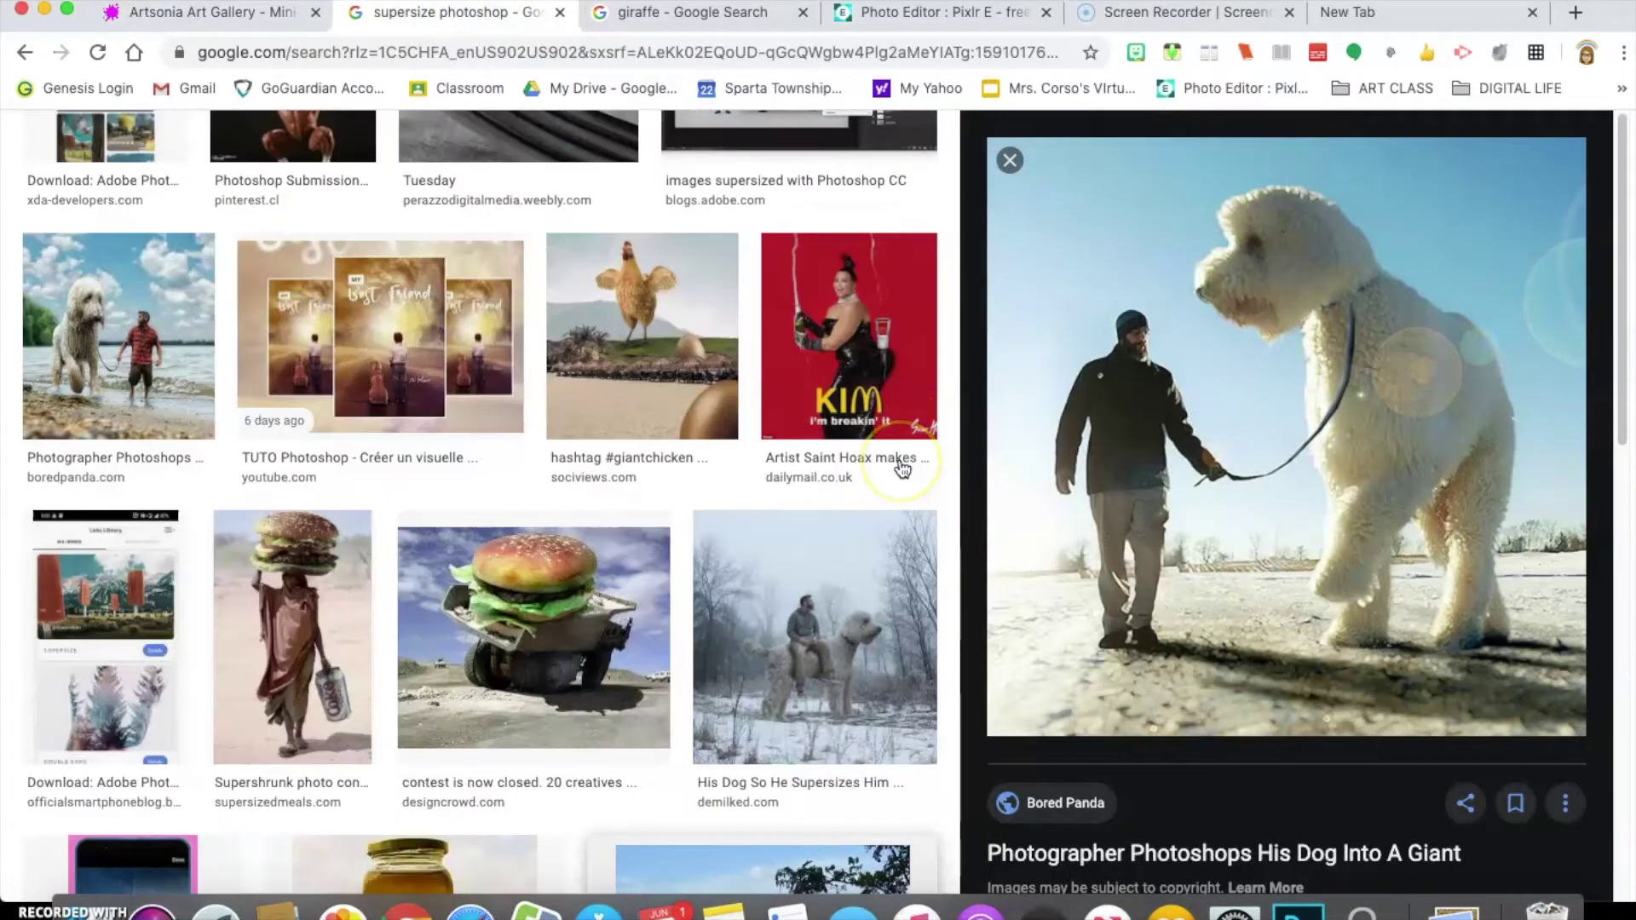
scroll(902, 468, up, 2)
scroll(880, 423, up, 8)
scroll(888, 427, up, 15)
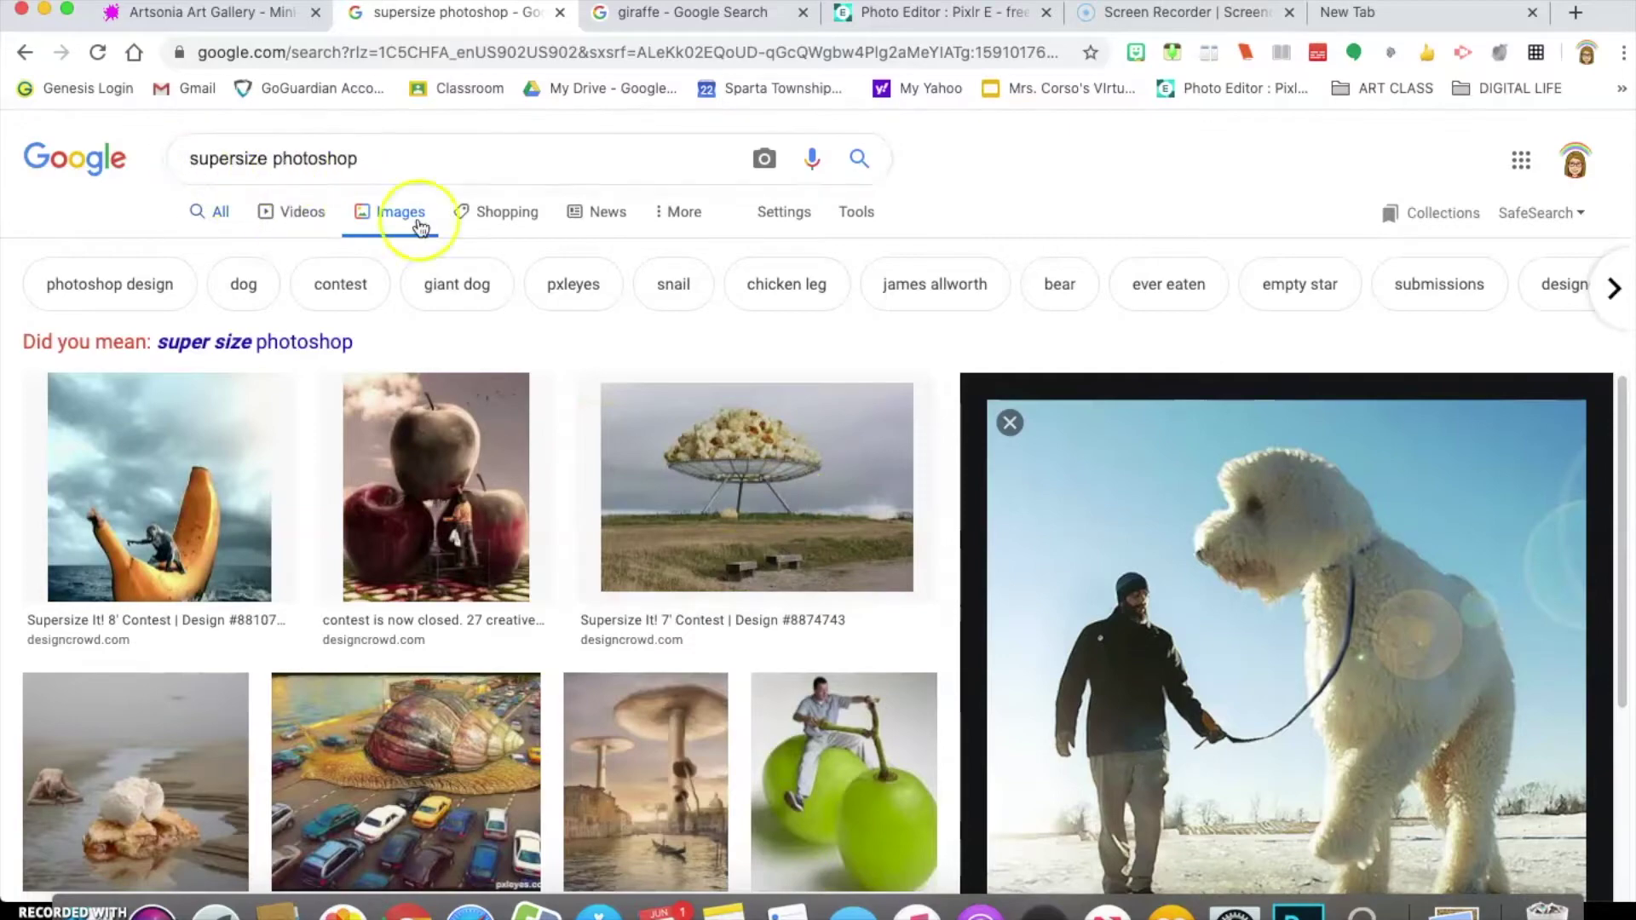
scroll(812, 563, down, 2)
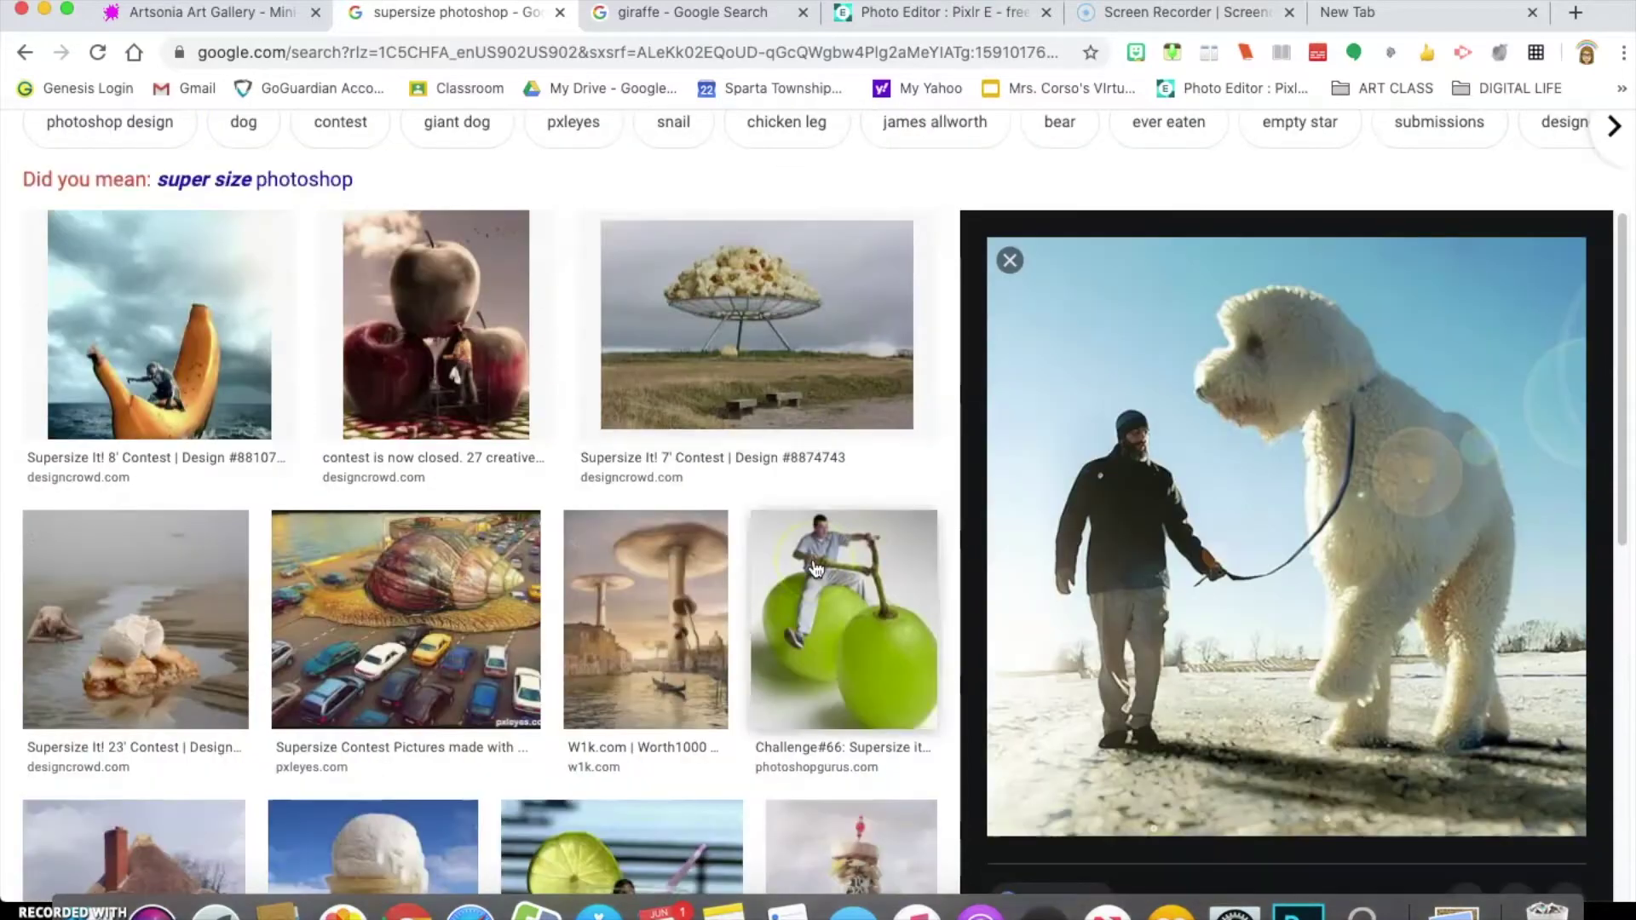
scroll(816, 568, down, 5)
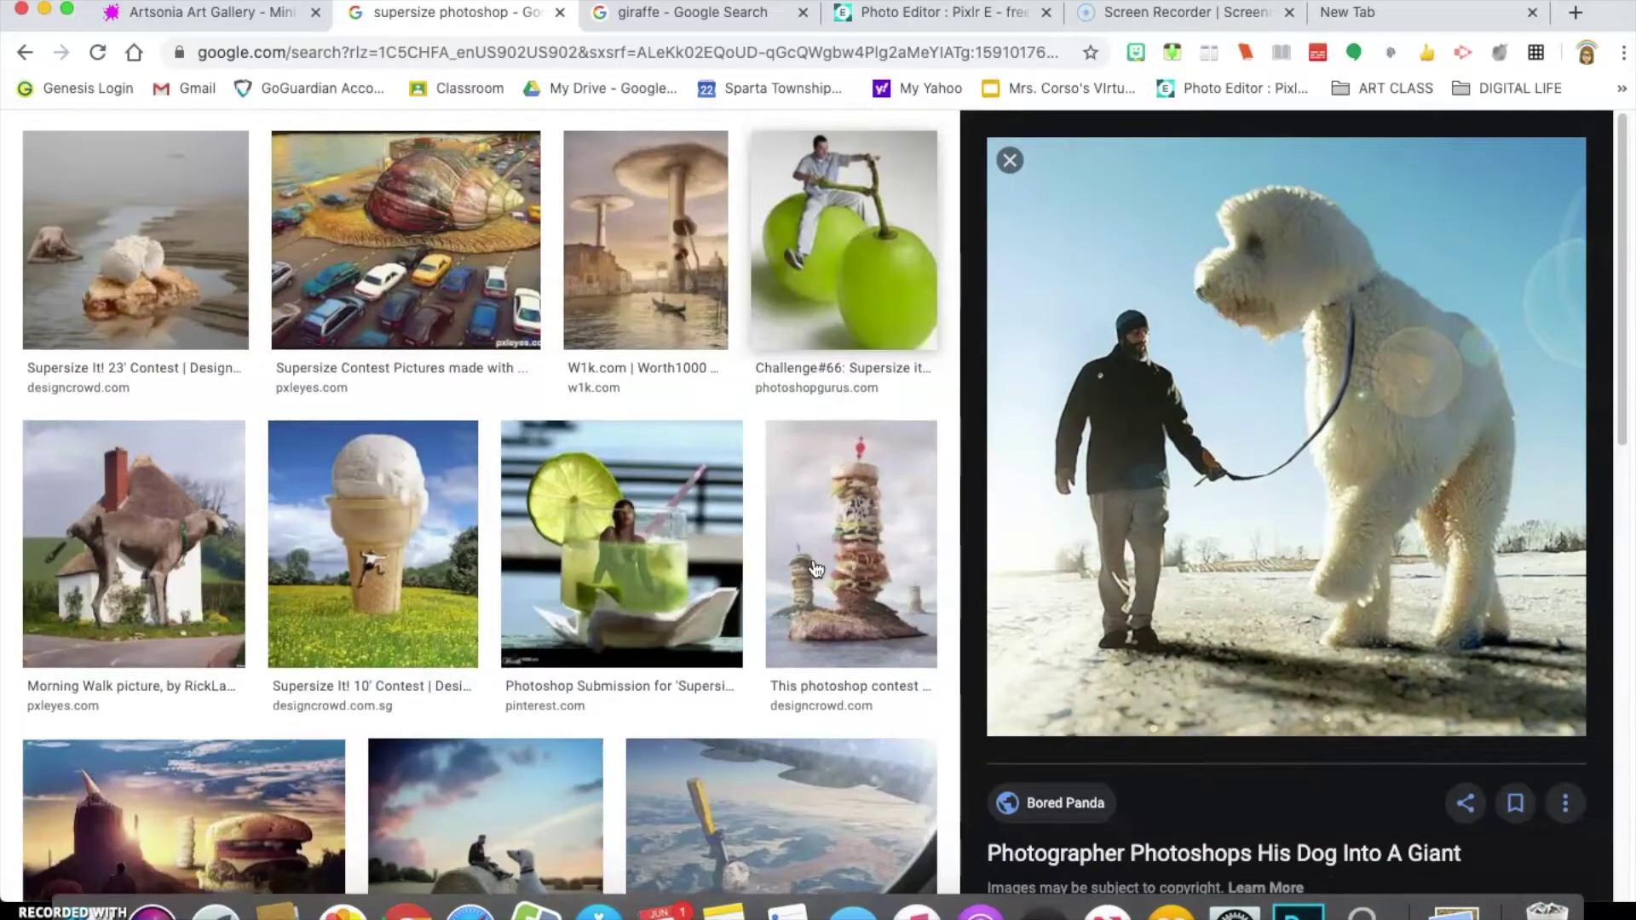
scroll(816, 568, down, 7)
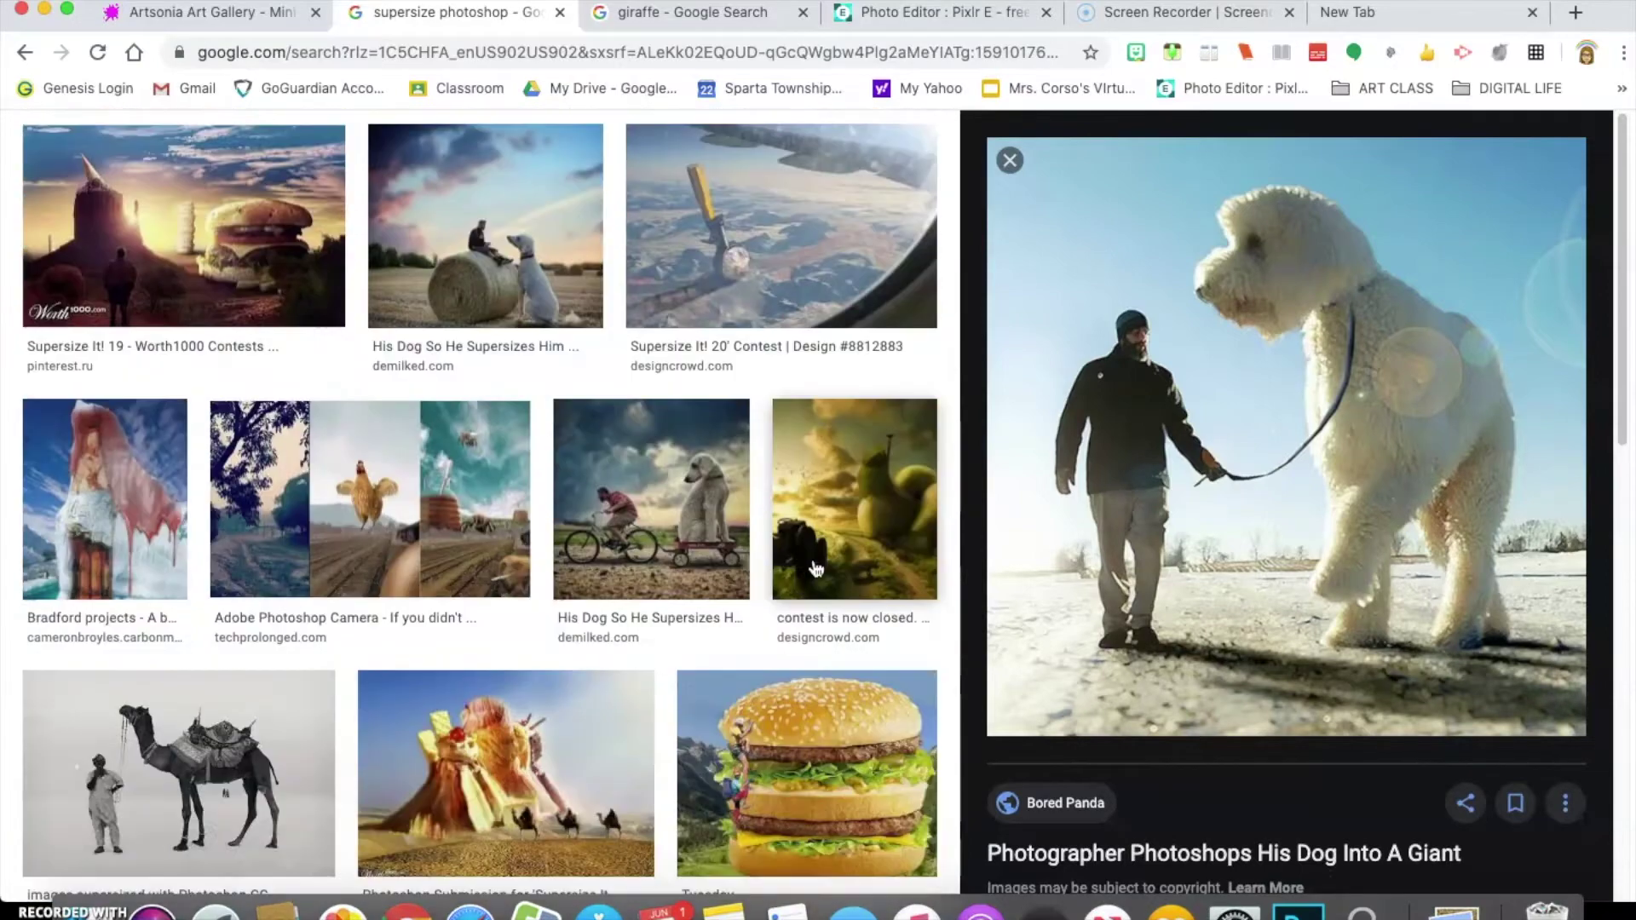
scroll(815, 569, down, 2)
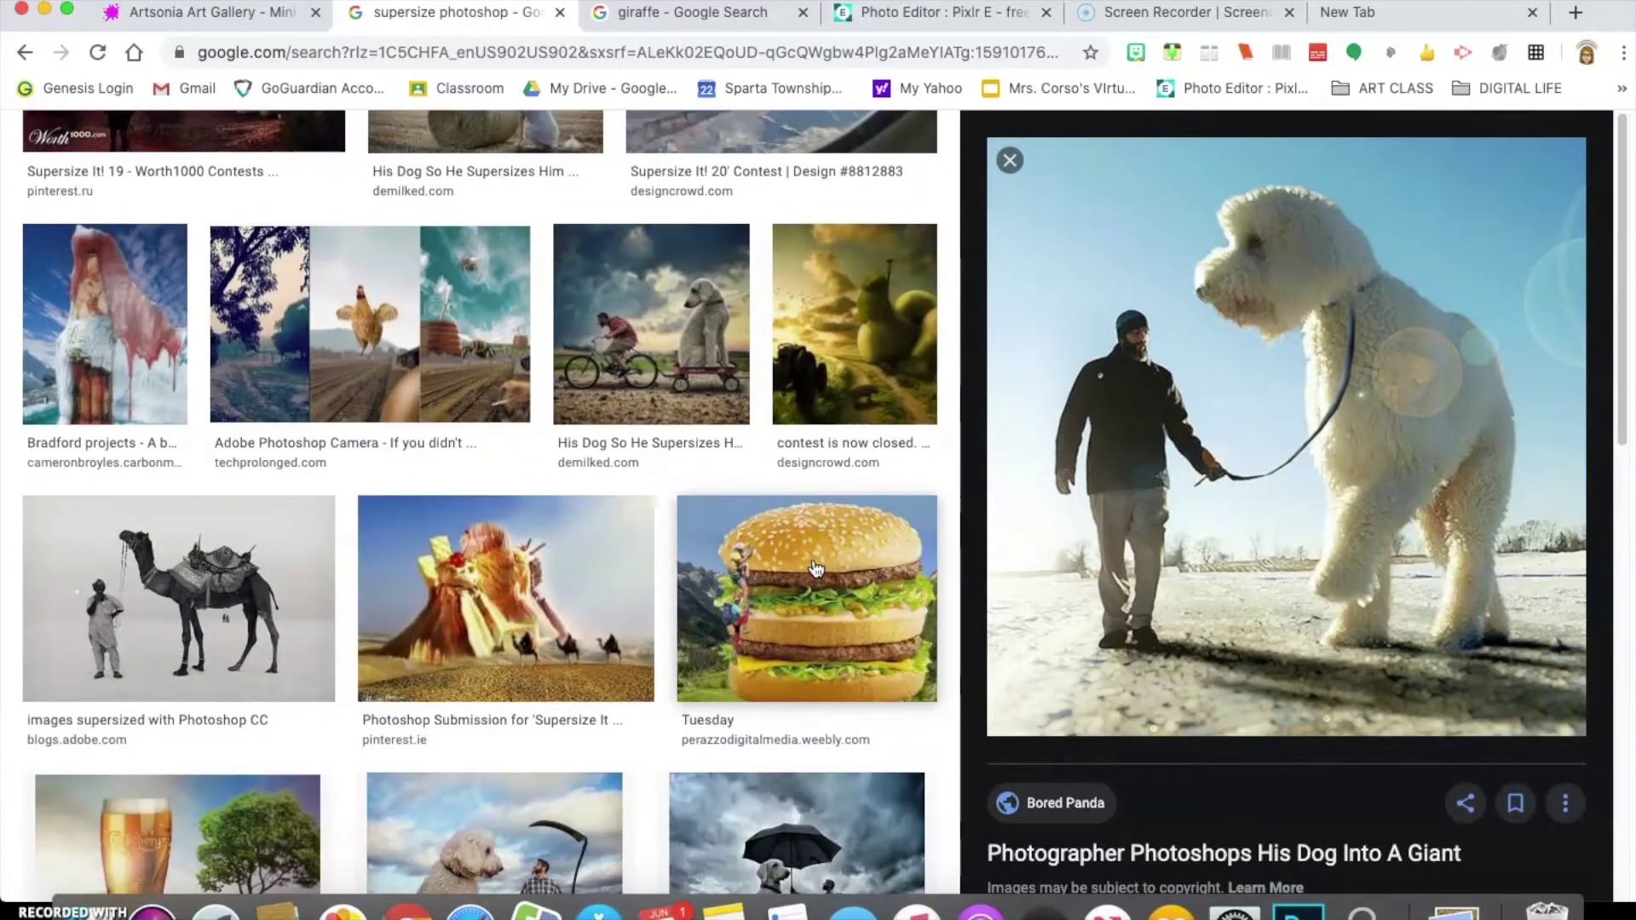
scroll(815, 568, down, 1)
scroll(815, 569, down, 2)
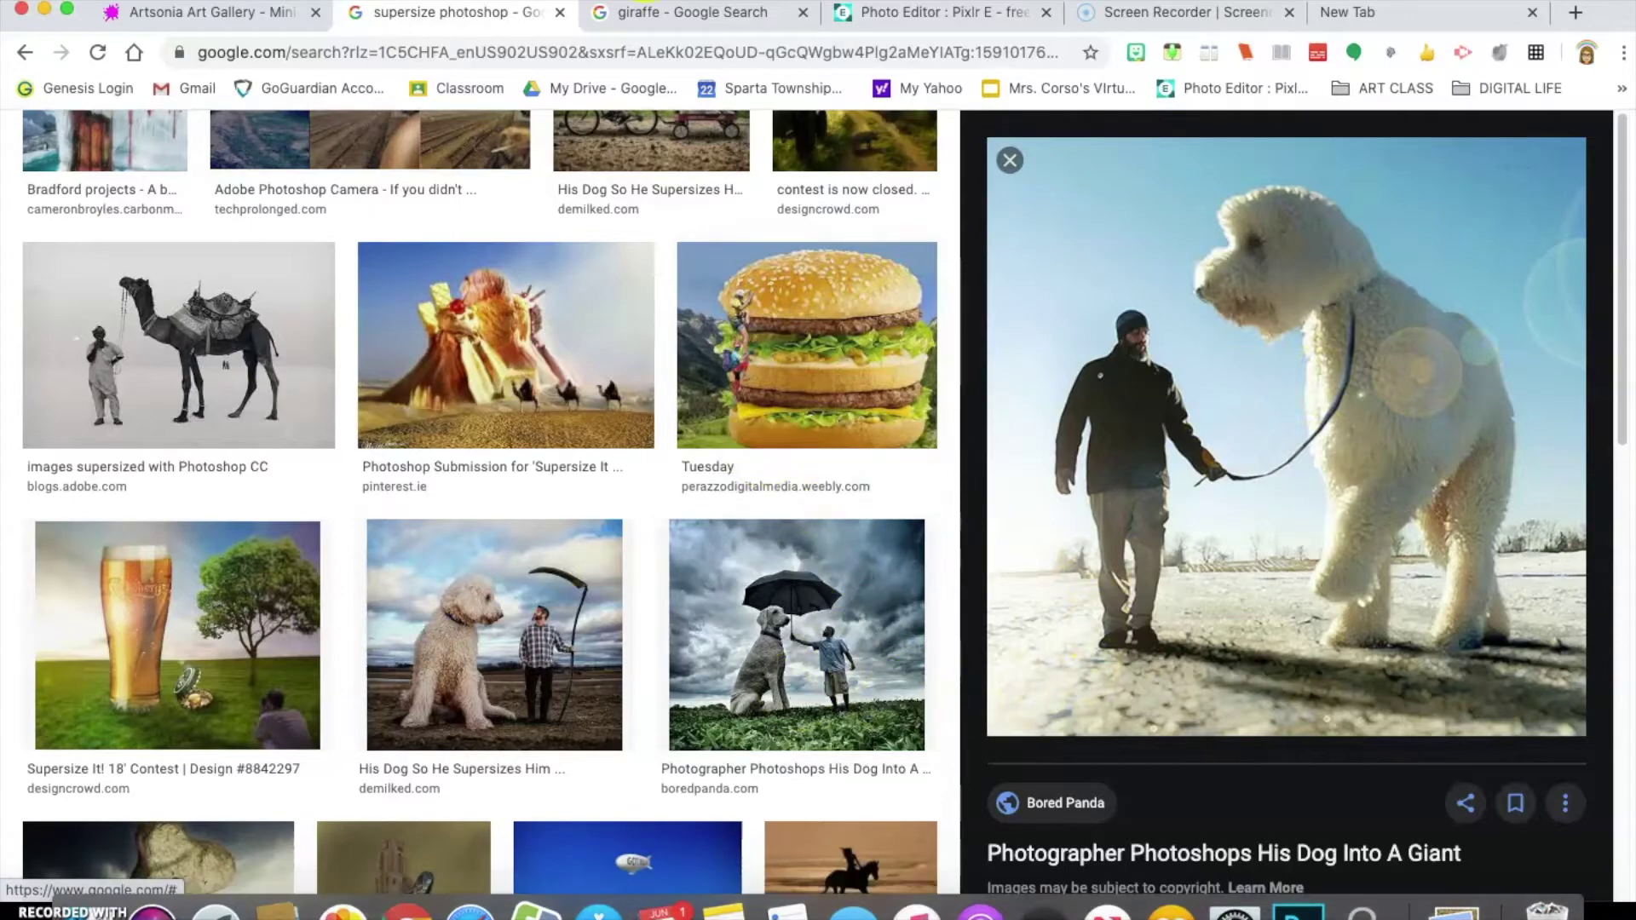
Close the search results and select post it 6_1_20 from the Funsized folder in Pixlr E.
click(561, 13)
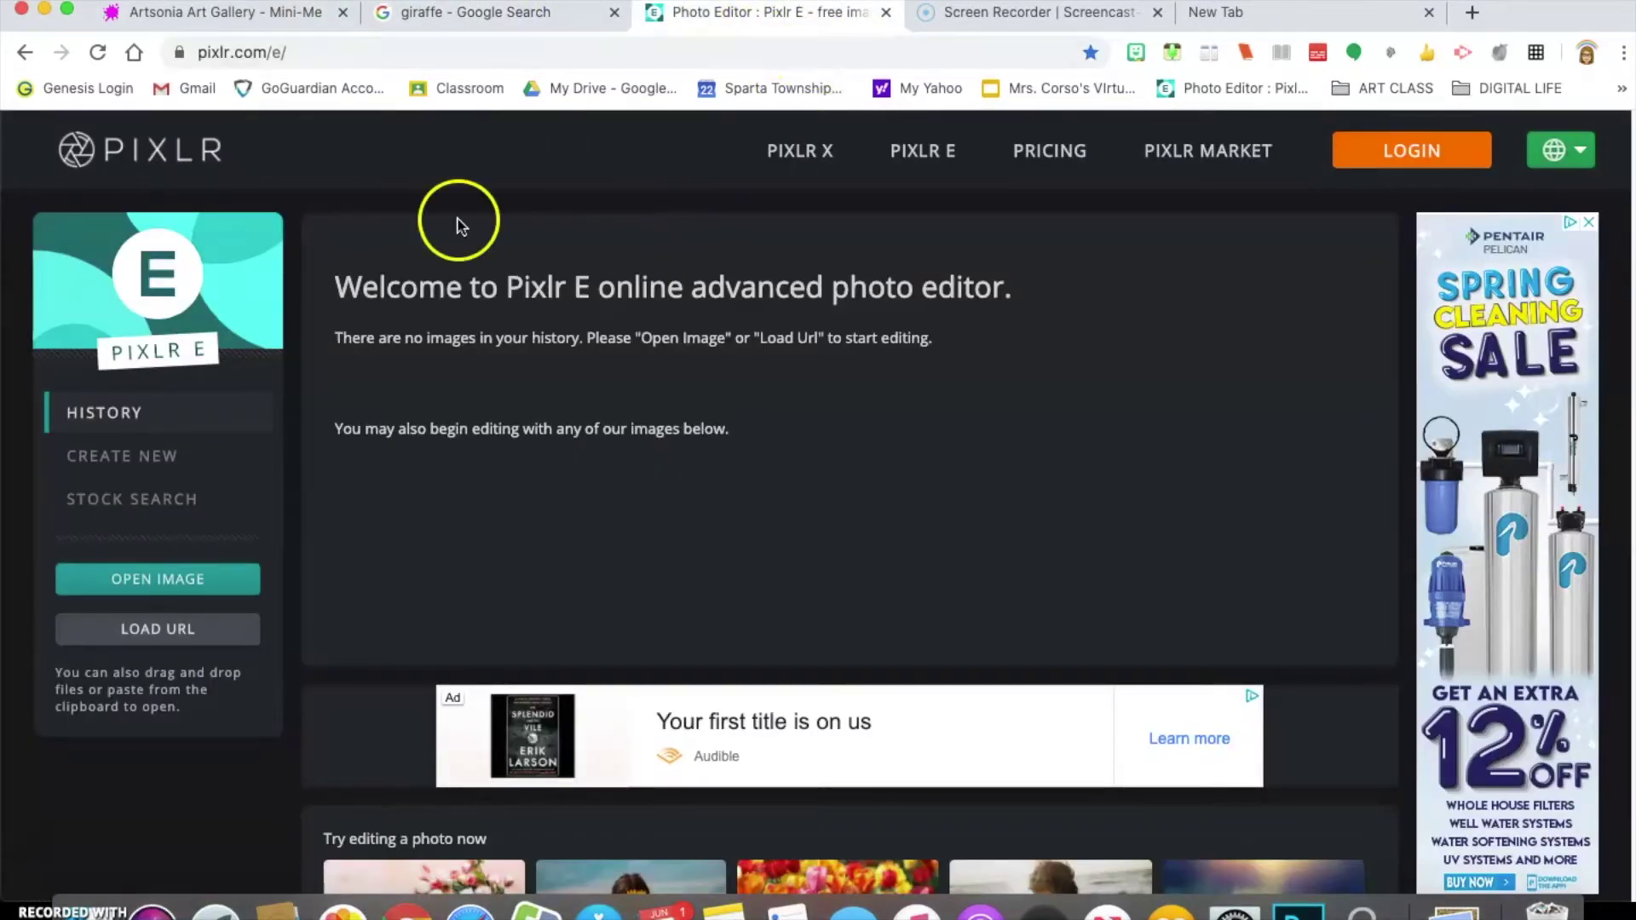
click(145, 582)
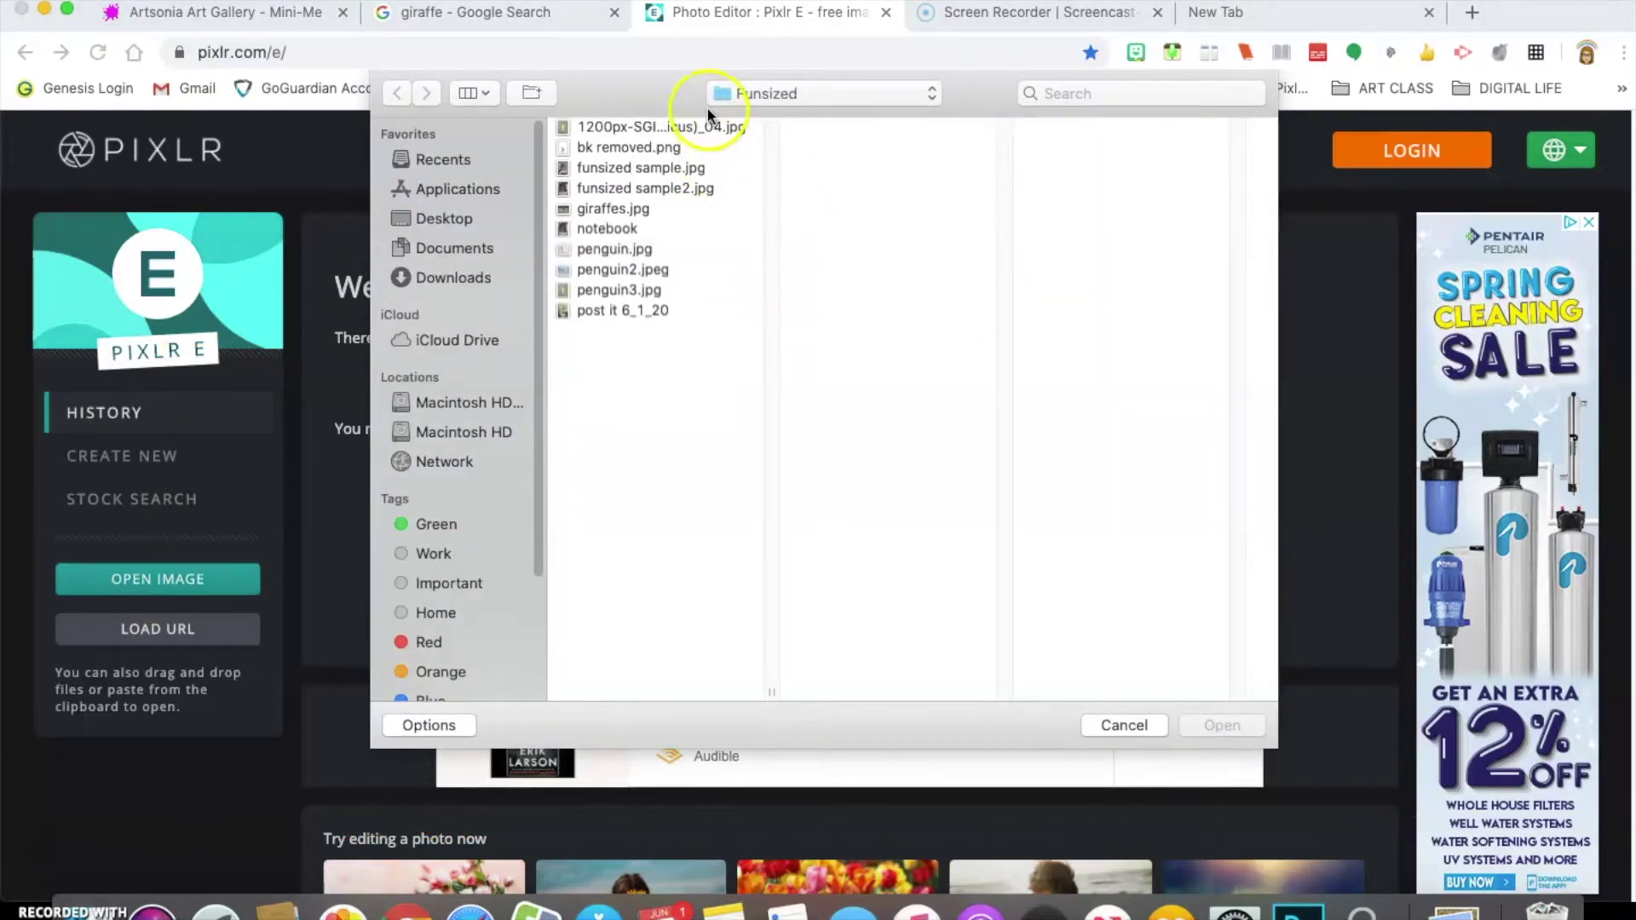
click(606, 230)
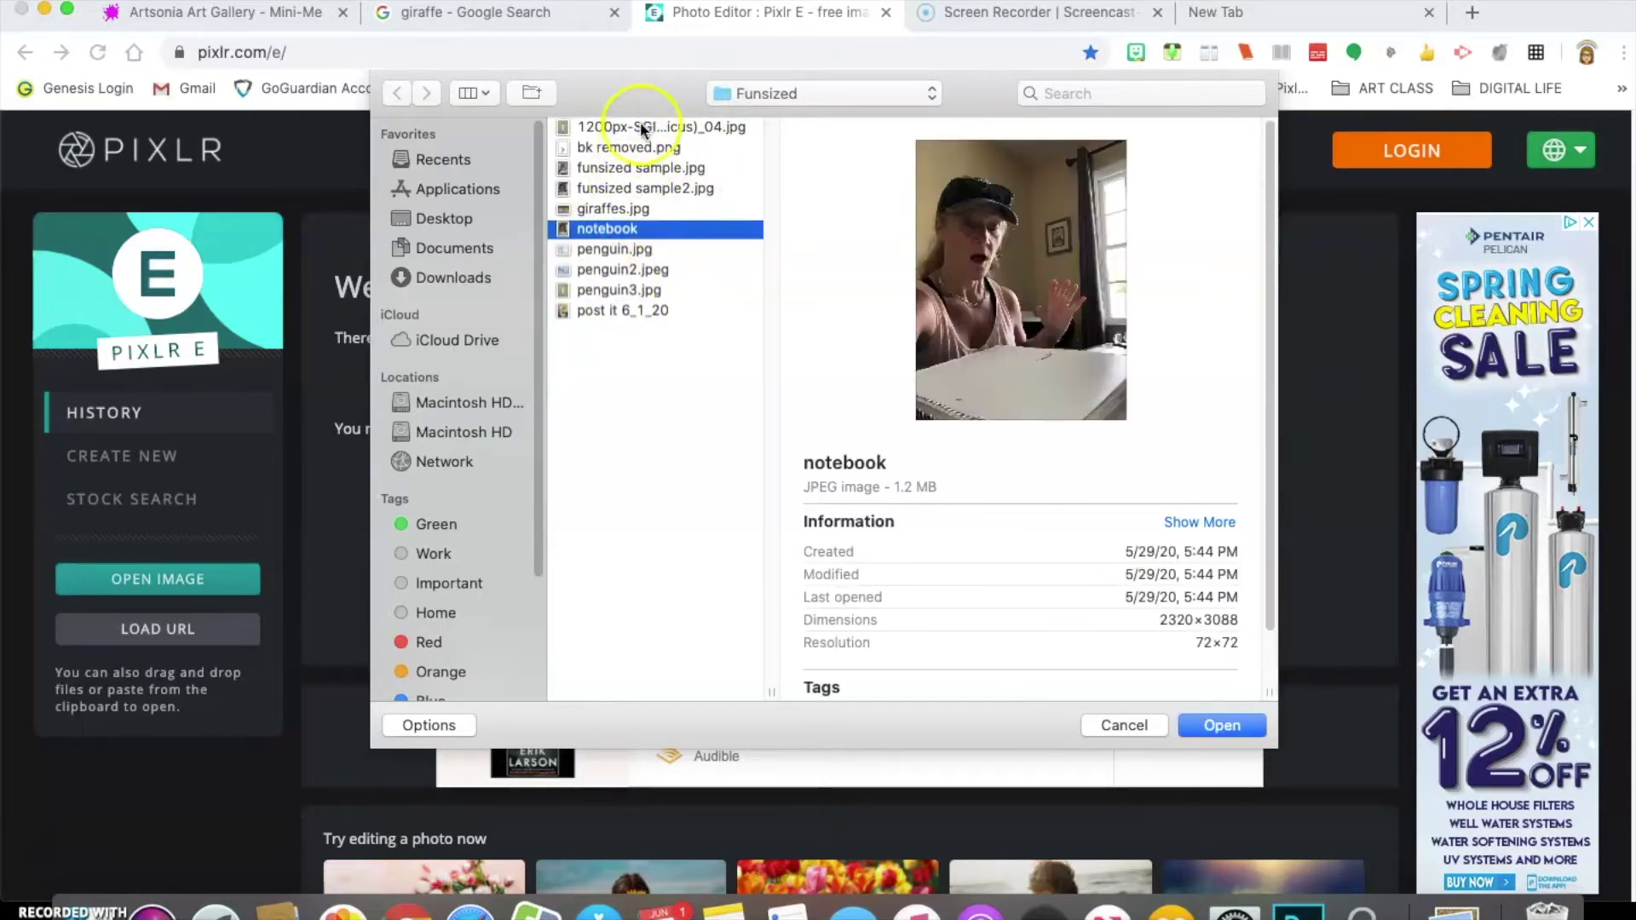
click(594, 312)
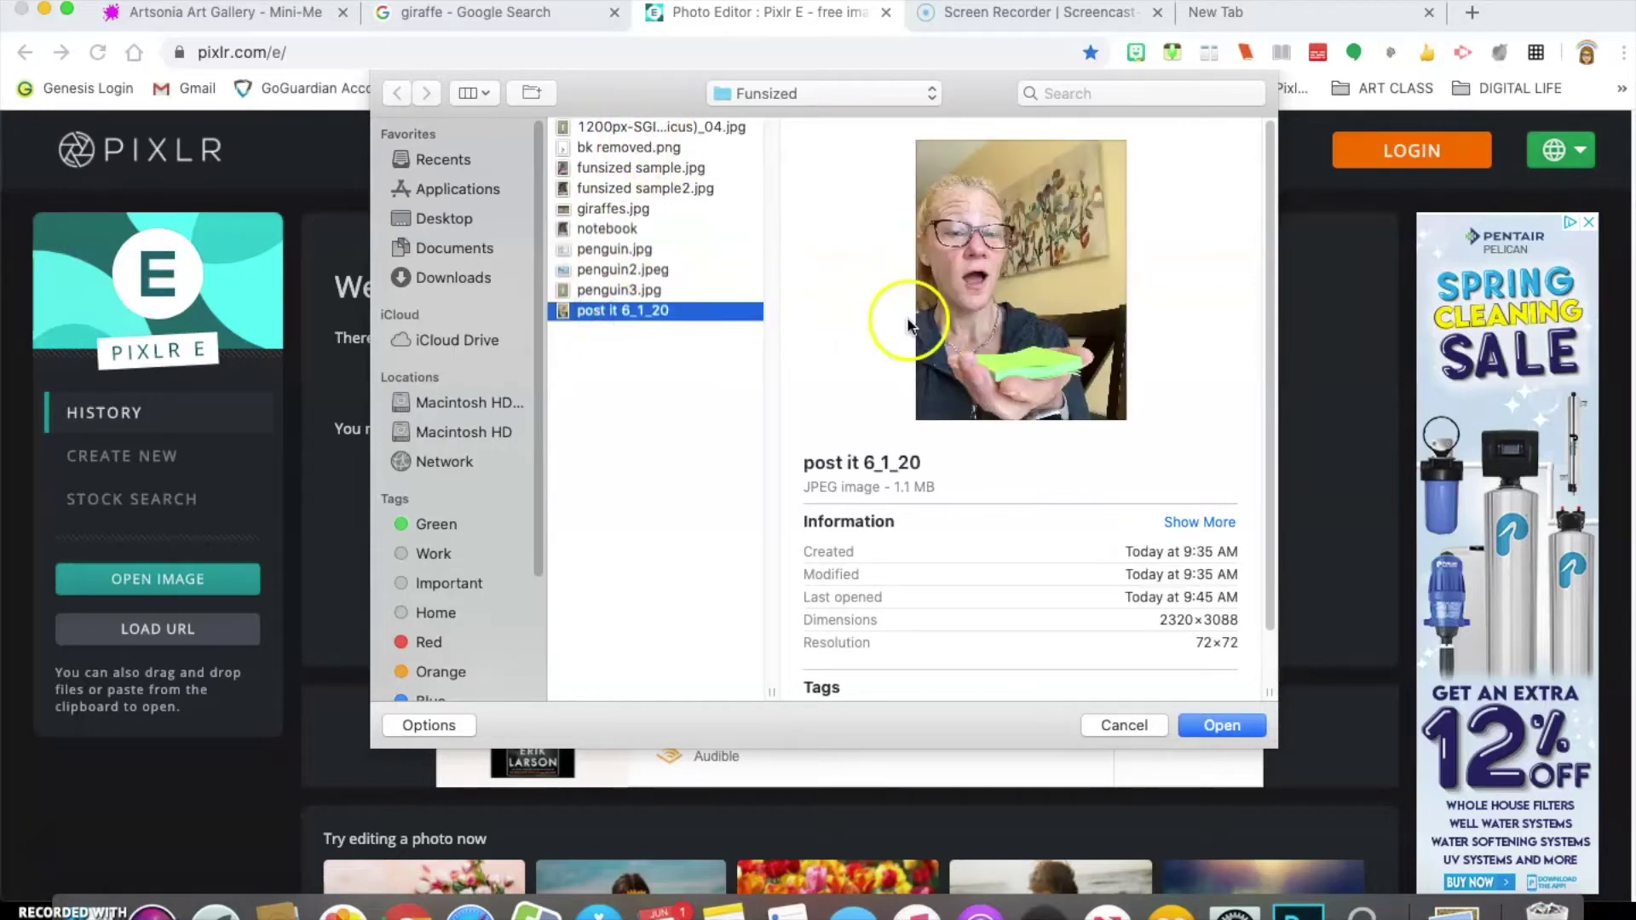